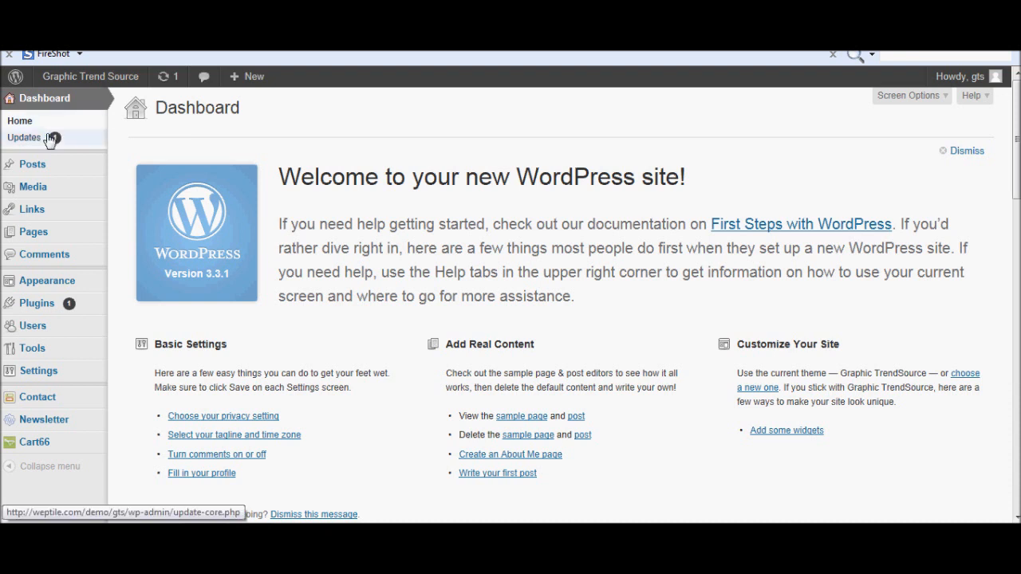
Open Cart66 Products and start a product named 'File testing 1' with item number 5.
mouse_move(52, 242)
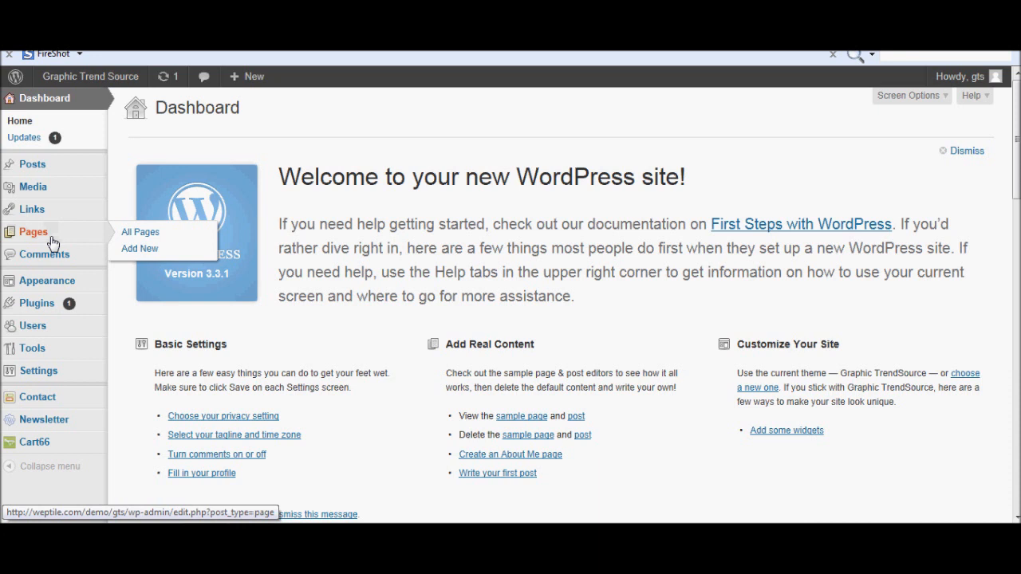
mouse_move(34, 449)
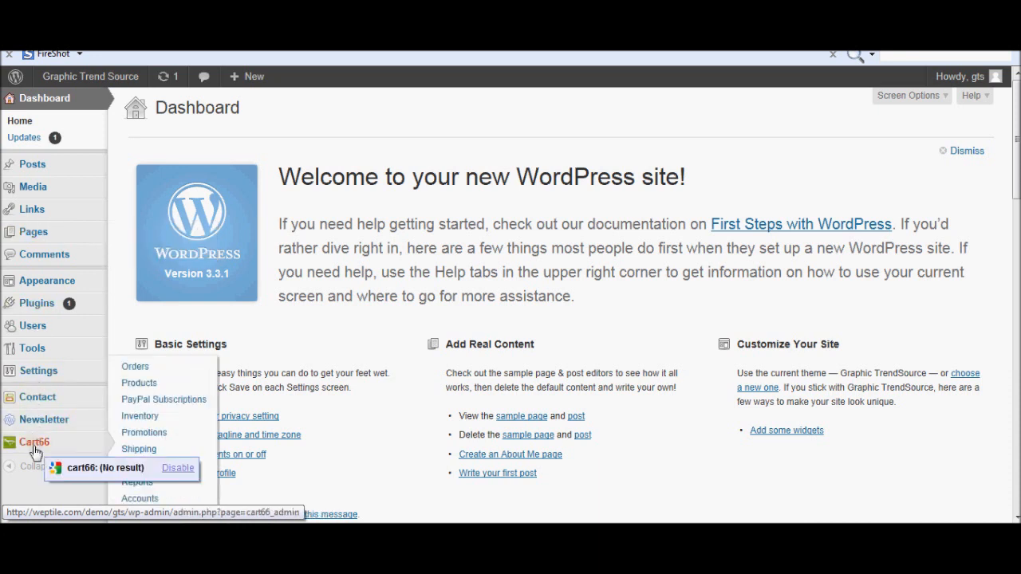
click(141, 384)
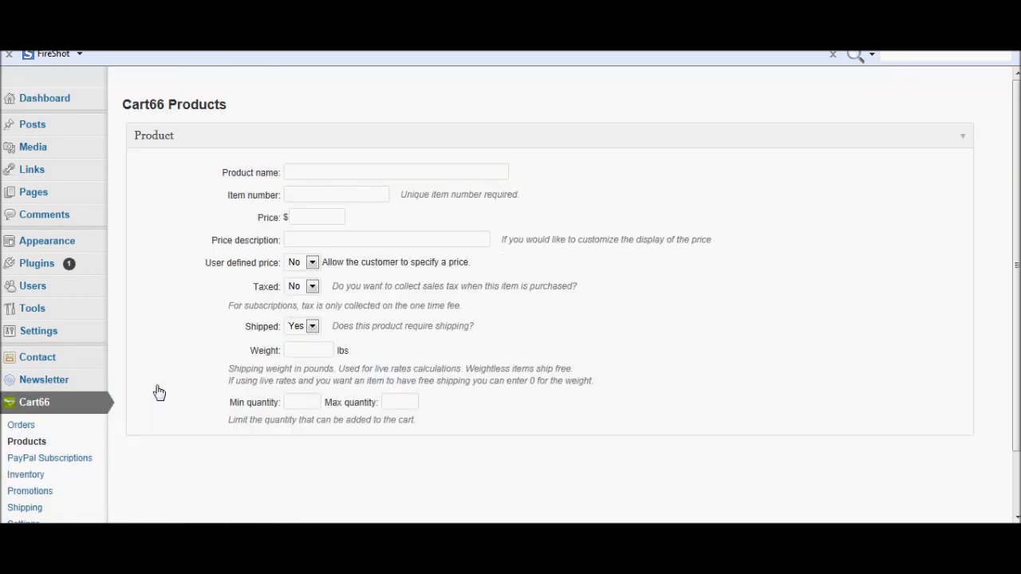
click(355, 172)
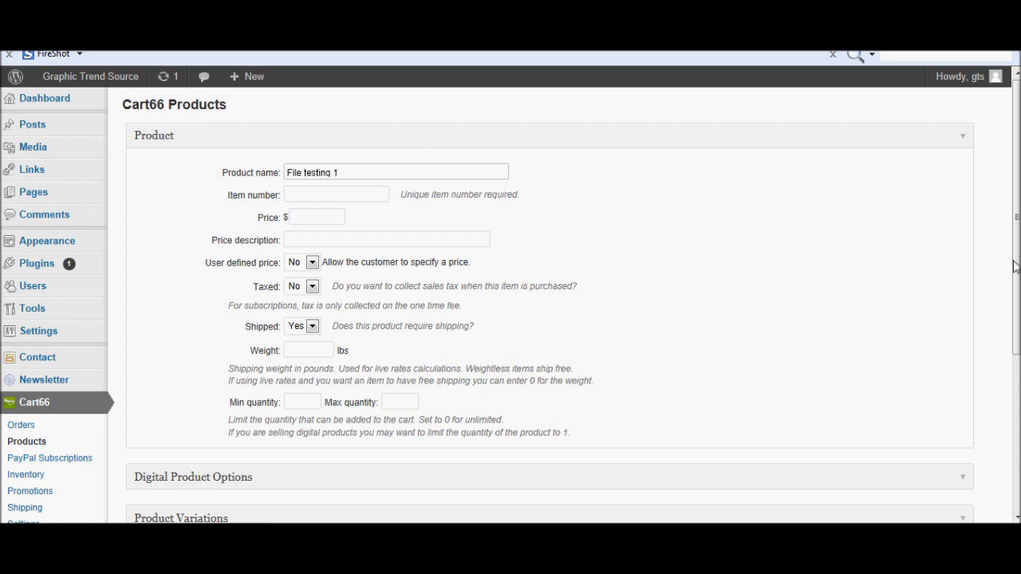
click(316, 191)
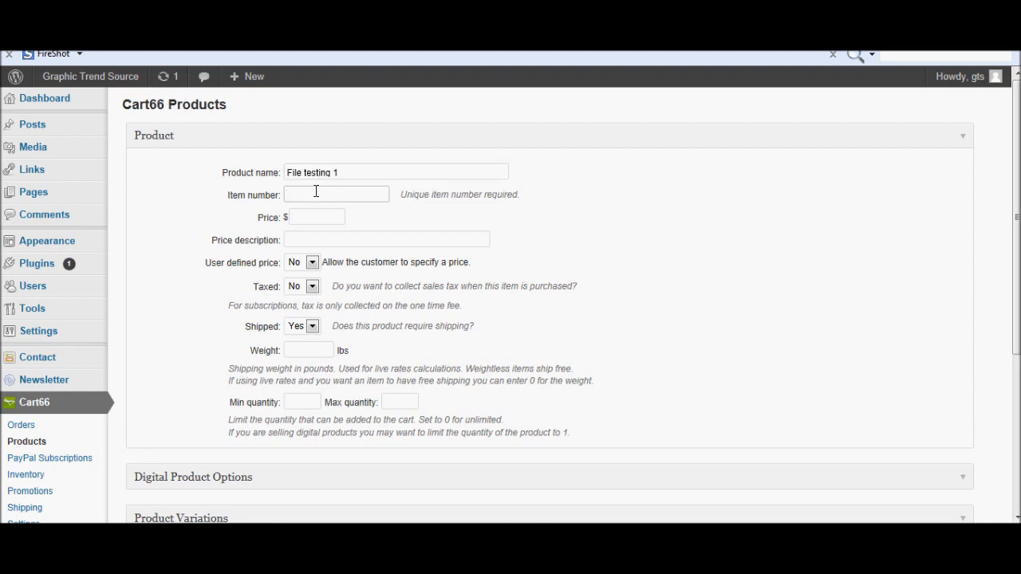
drag(1015, 139, 1013, 359)
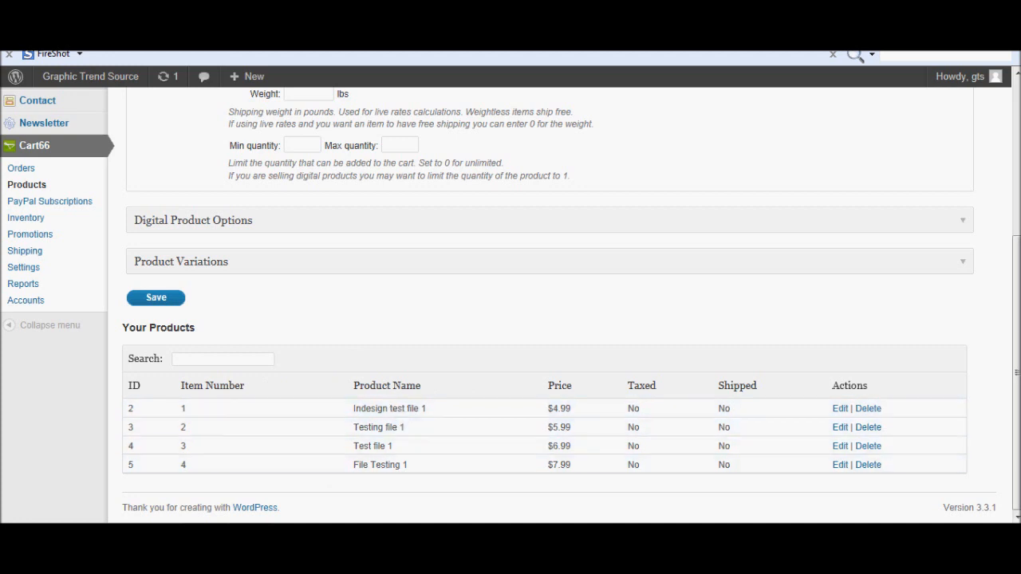
drag(1017, 323, 1017, 176)
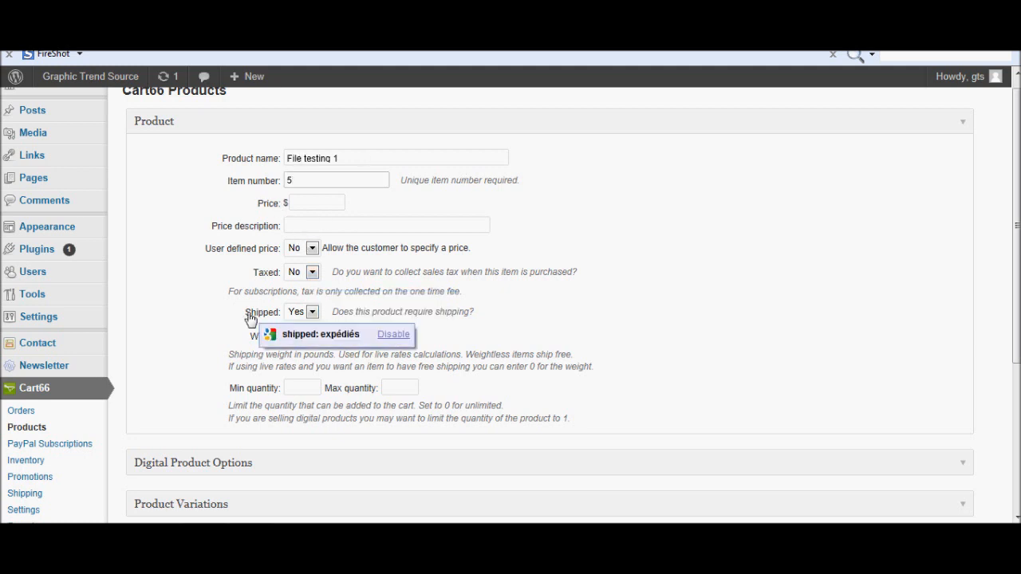
Enter 6.99 as price and price description, leaving User defined price at No.
click(329, 203)
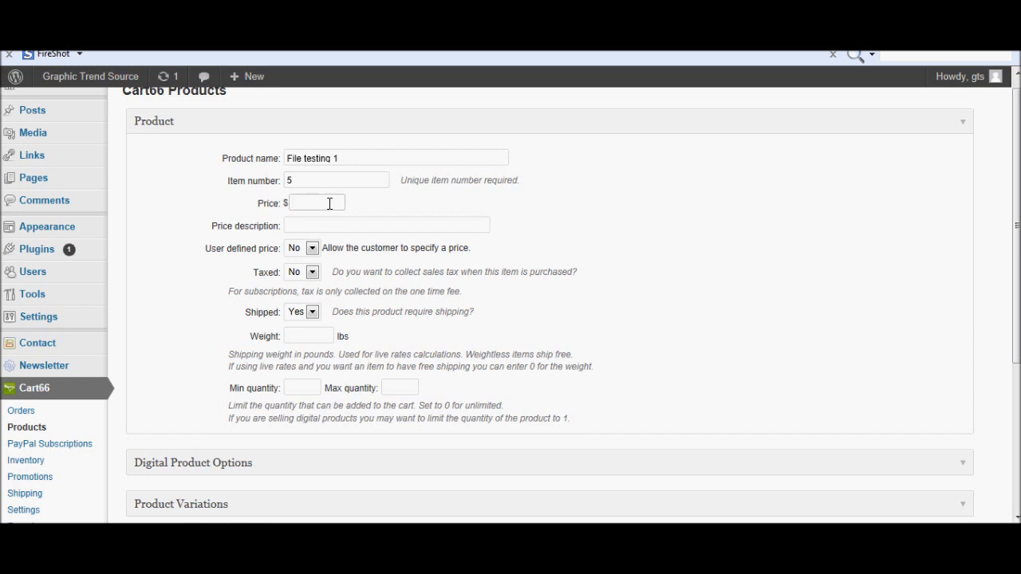
click(324, 226)
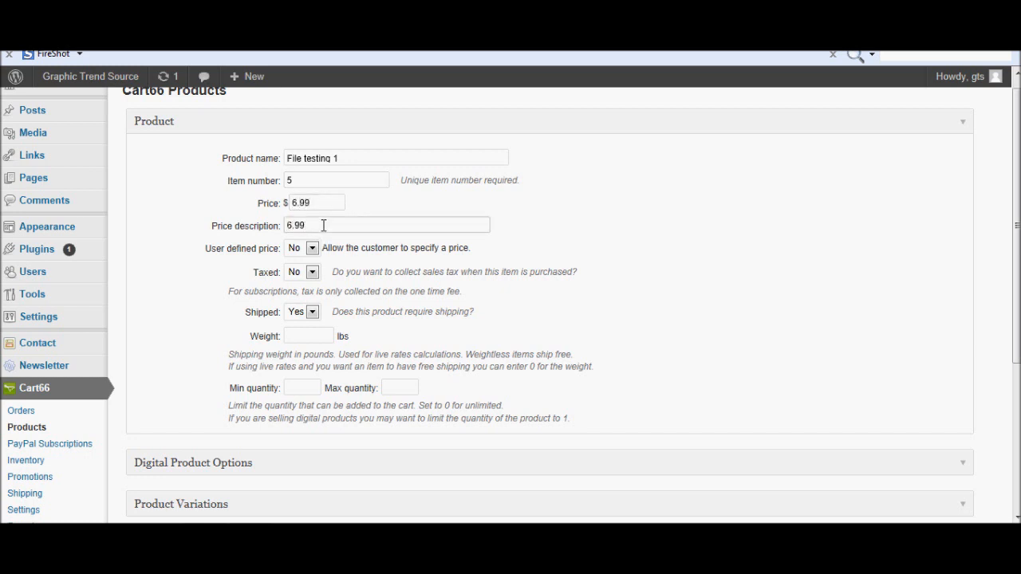
click(313, 249)
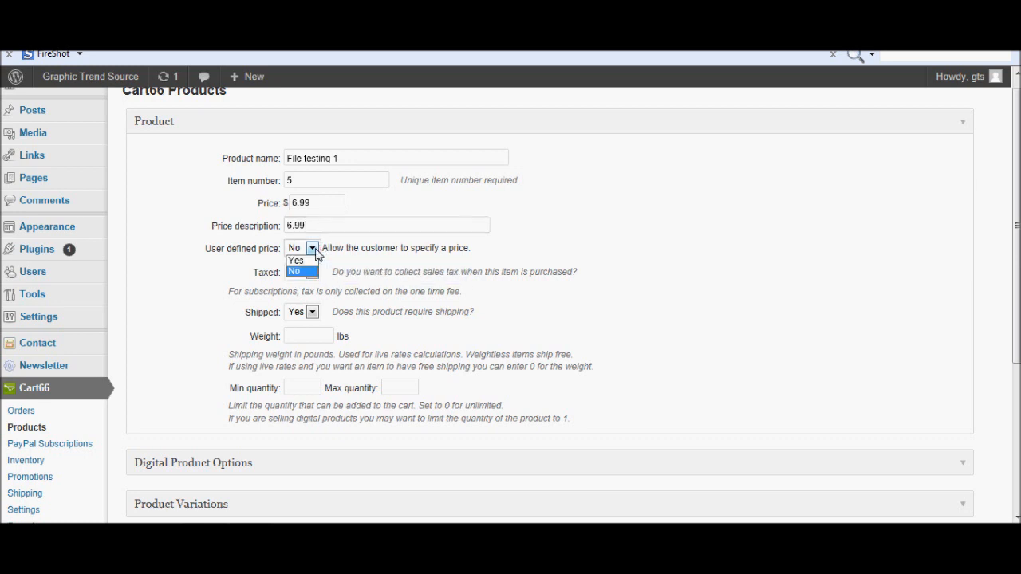
click(299, 261)
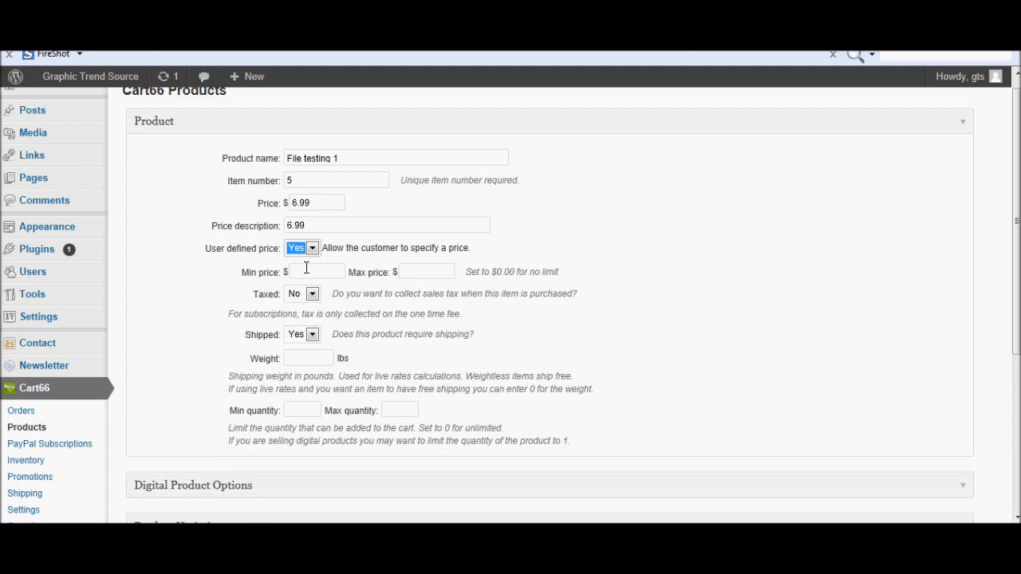
mouse_move(319, 250)
click(313, 250)
click(296, 273)
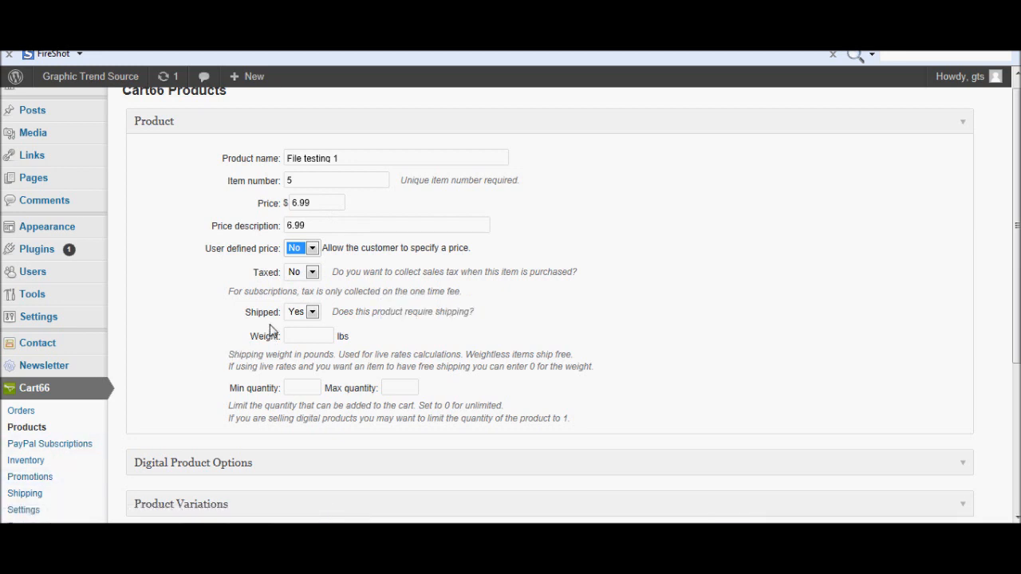
Set the product's Taxed and Shipped options both to No.
click(311, 272)
click(310, 284)
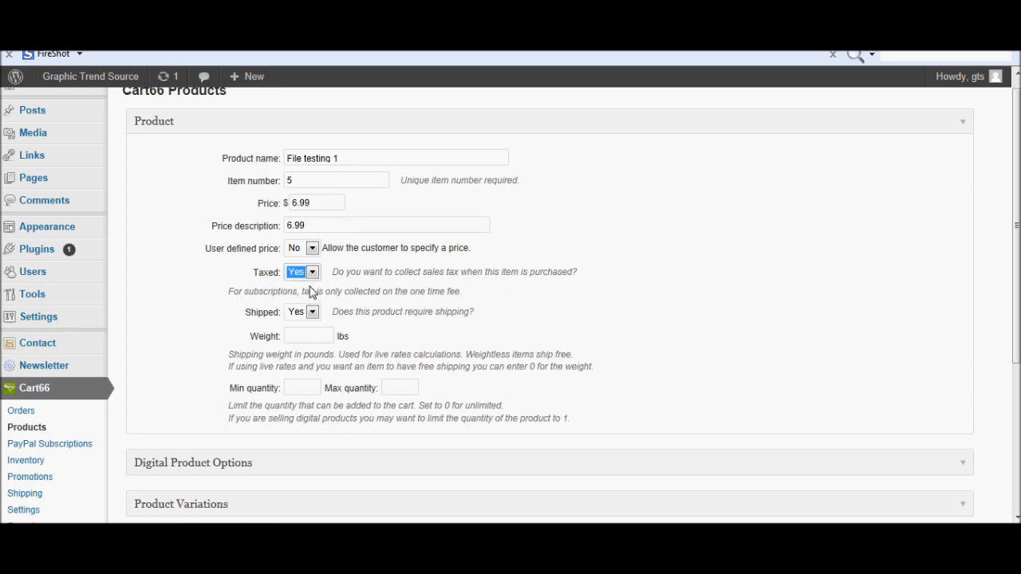
mouse_move(311, 291)
click(312, 272)
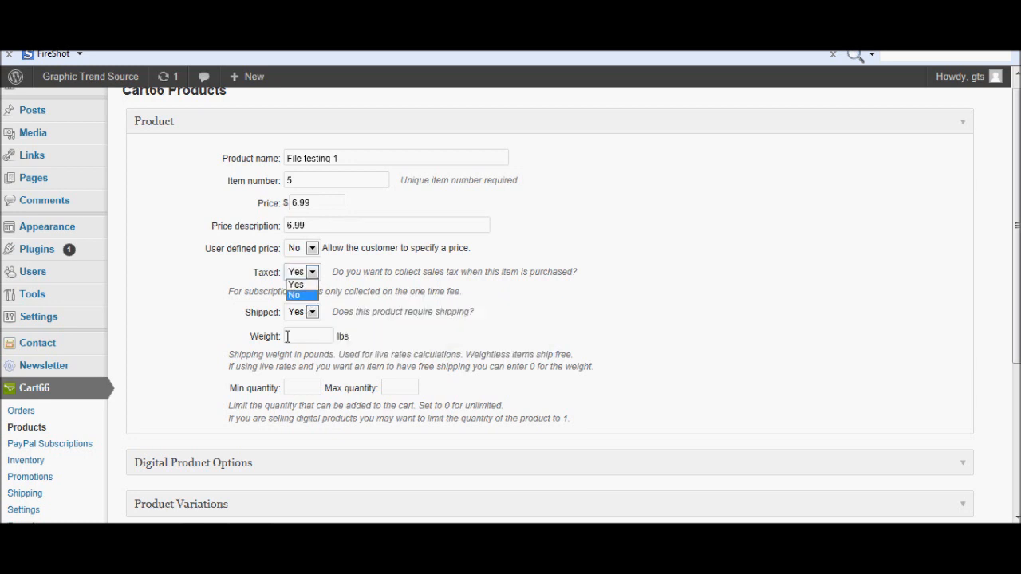
click(309, 297)
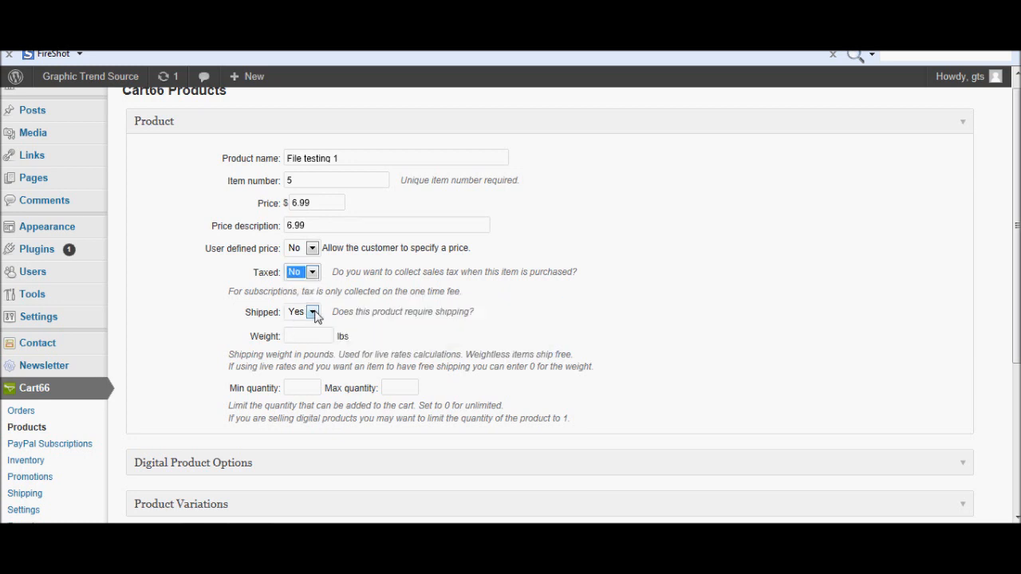
click(312, 312)
click(312, 336)
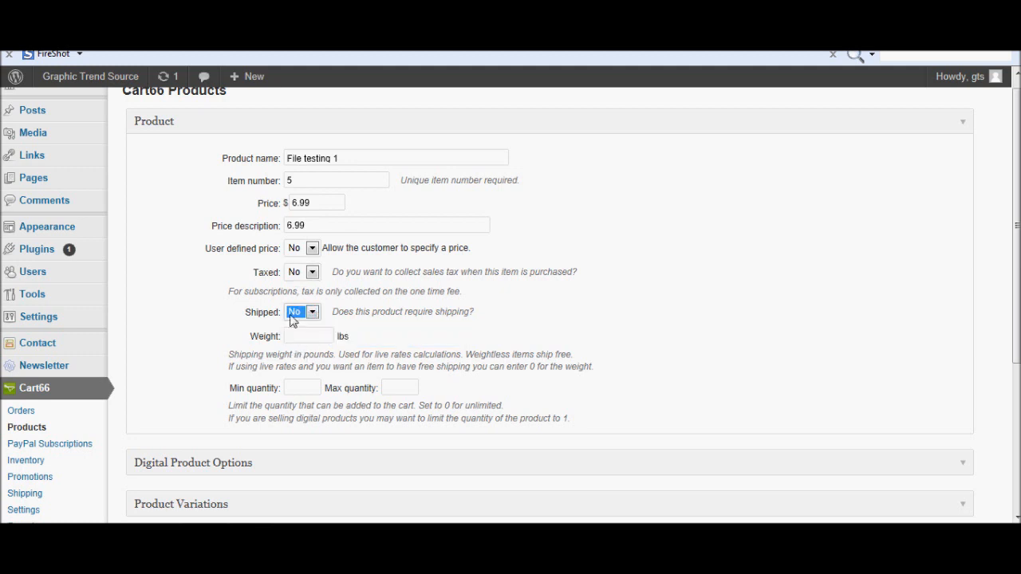
mouse_move(437, 356)
click(307, 388)
Enter 1 in both Min quantity and Max quantity.
text(1)
key(Tab)
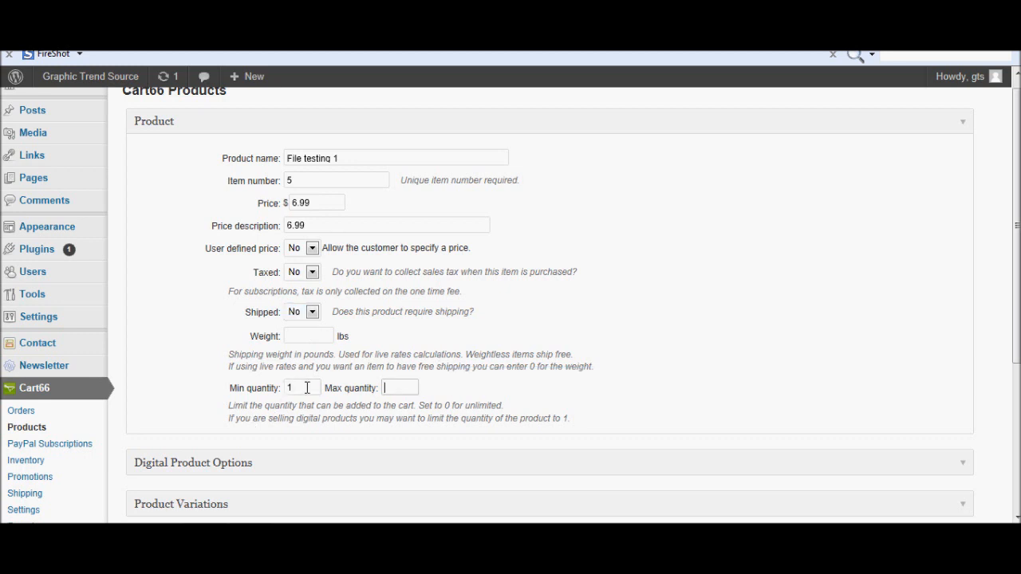
text(1)
scroll(307, 388, down, 1)
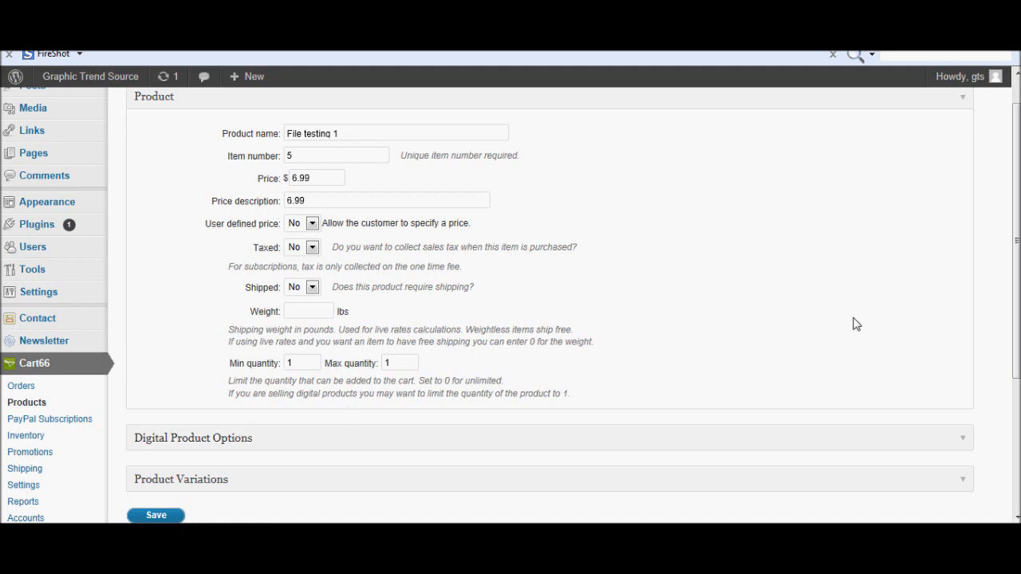
scroll(1013, 207, down, 2)
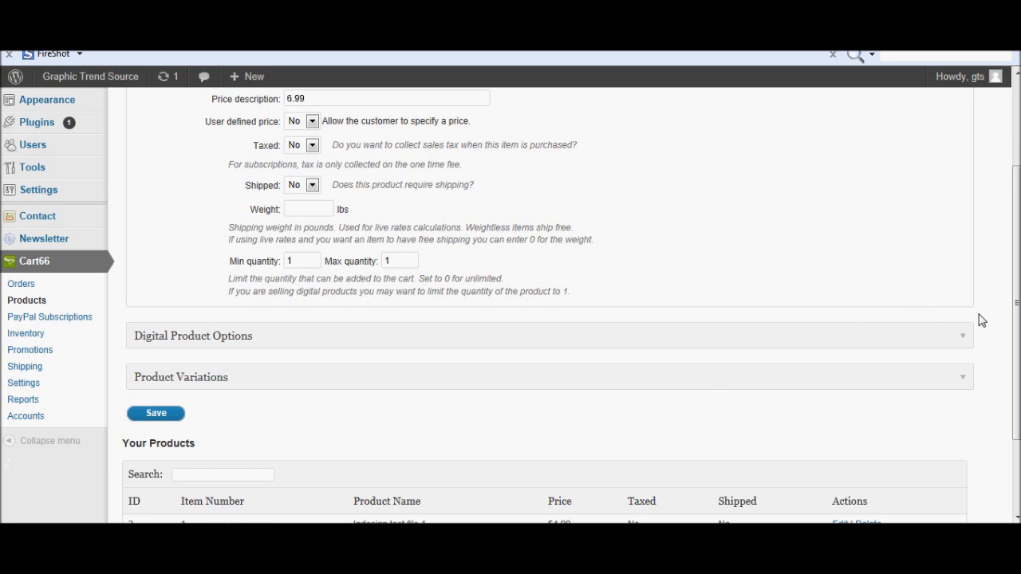
Expand Digital Product Options and enter a download limit of 0.
click(964, 336)
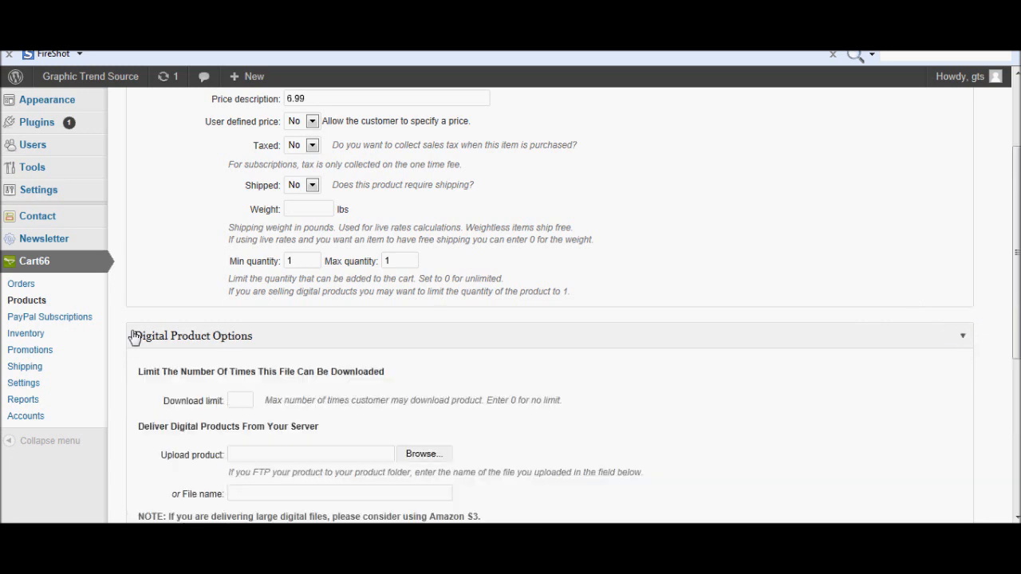
click(962, 345)
click(963, 346)
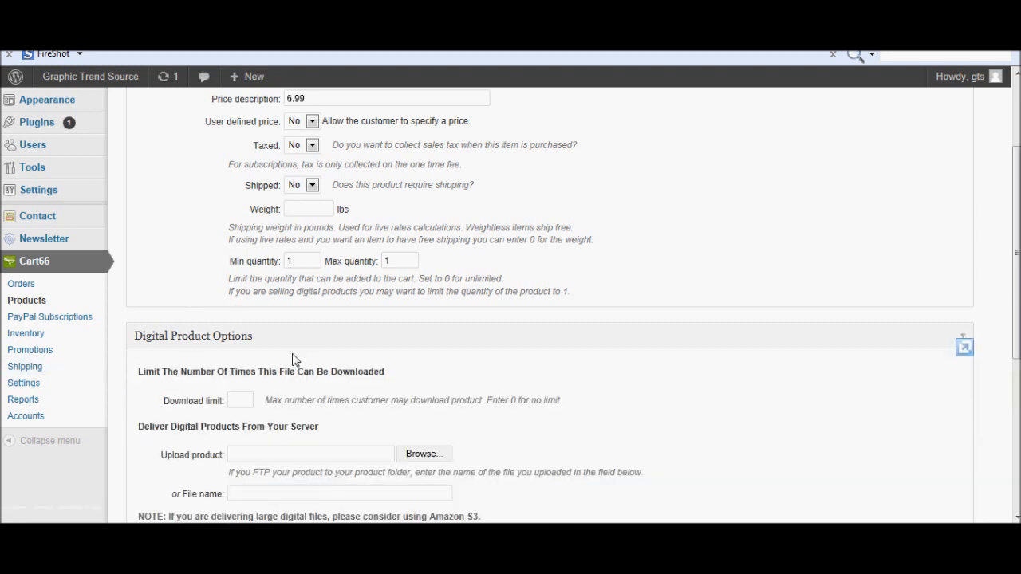
click(239, 393)
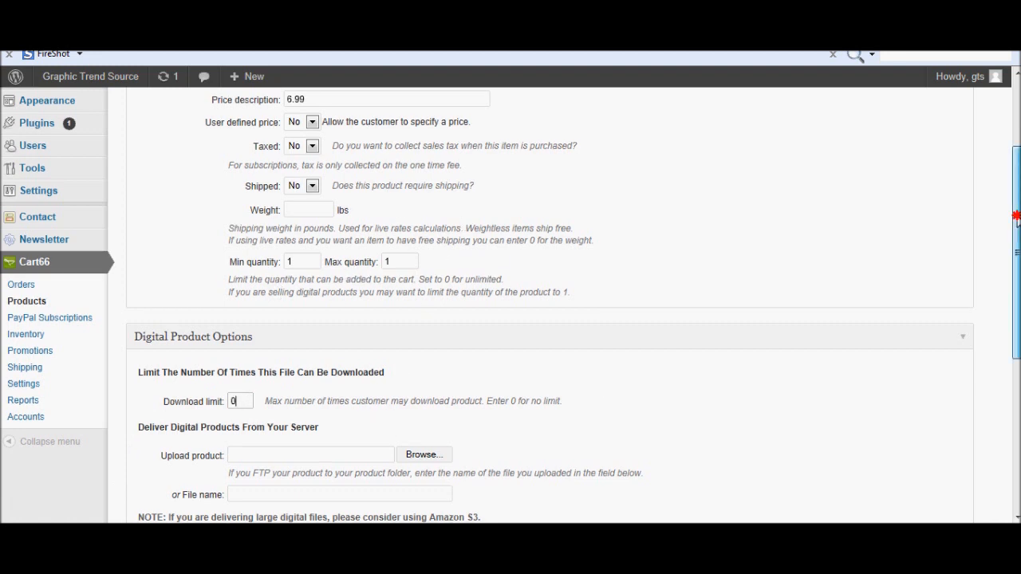
scroll(1015, 227, down, 1)
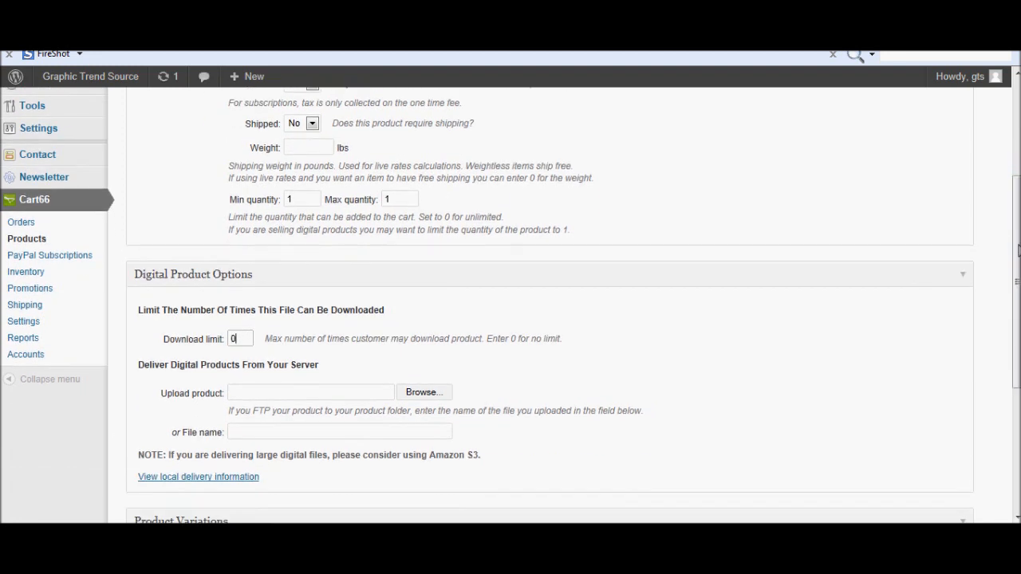
Choose biala from Desktop > CRCXSA > Indesign as the product's upload file.
click(436, 394)
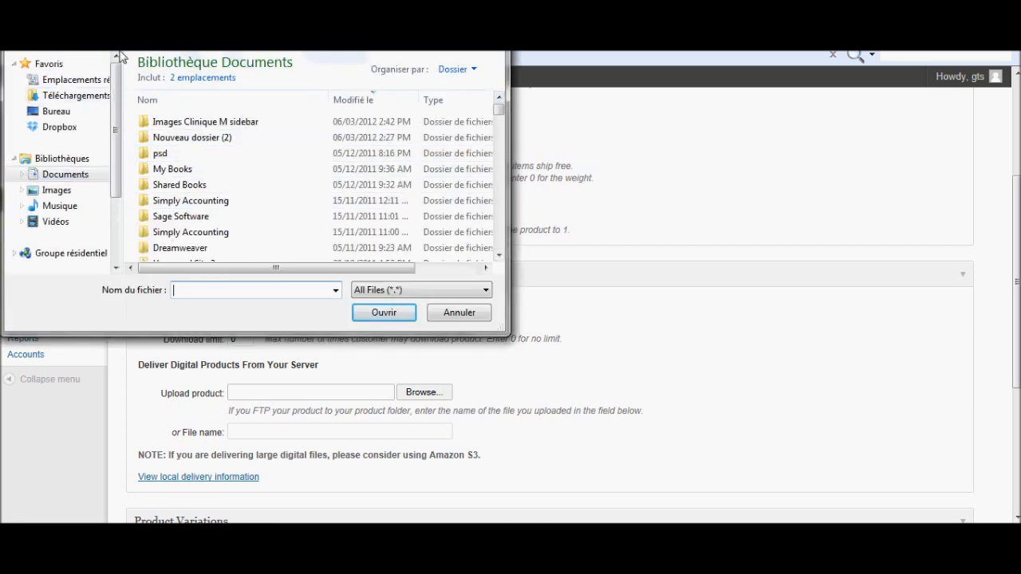
click(57, 112)
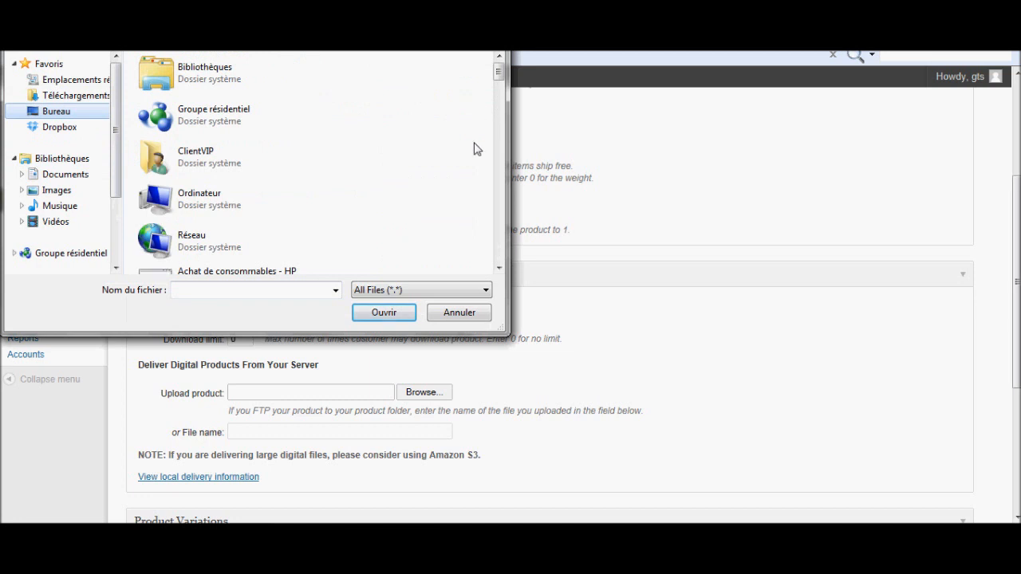
drag(499, 70, 498, 152)
click(497, 69)
drag(497, 68, 501, 140)
double_click(201, 216)
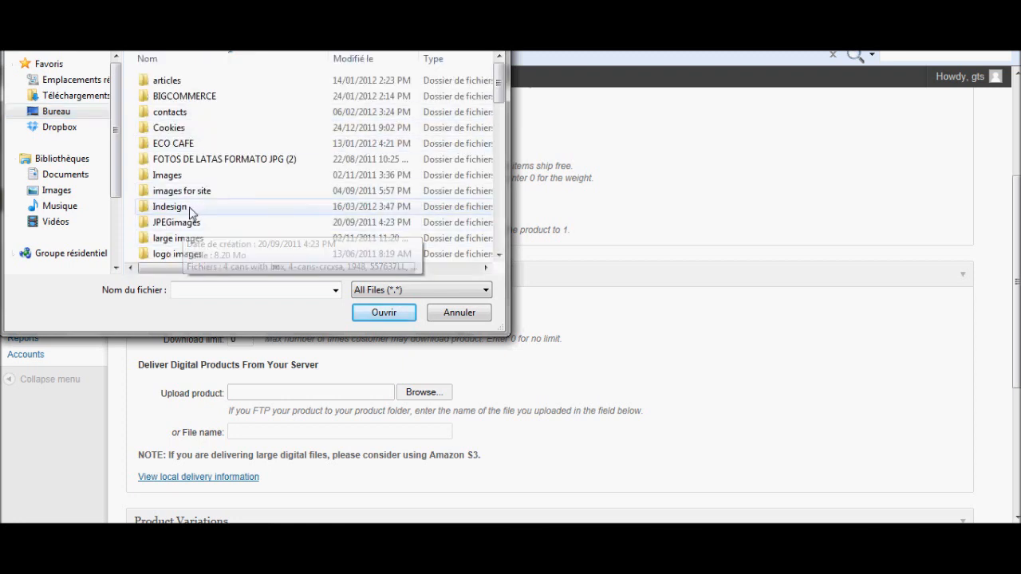
double_click(190, 209)
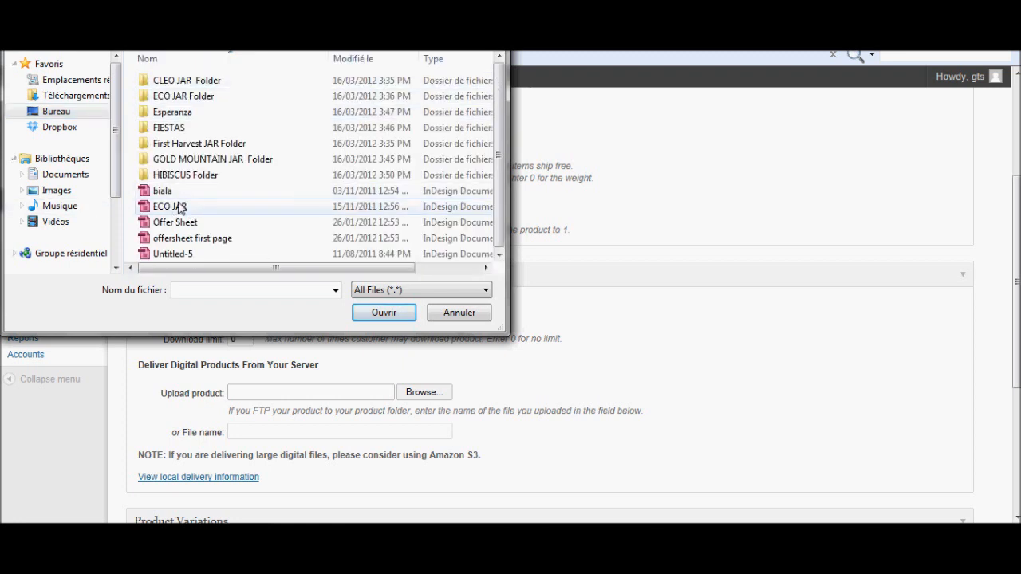
double_click(168, 193)
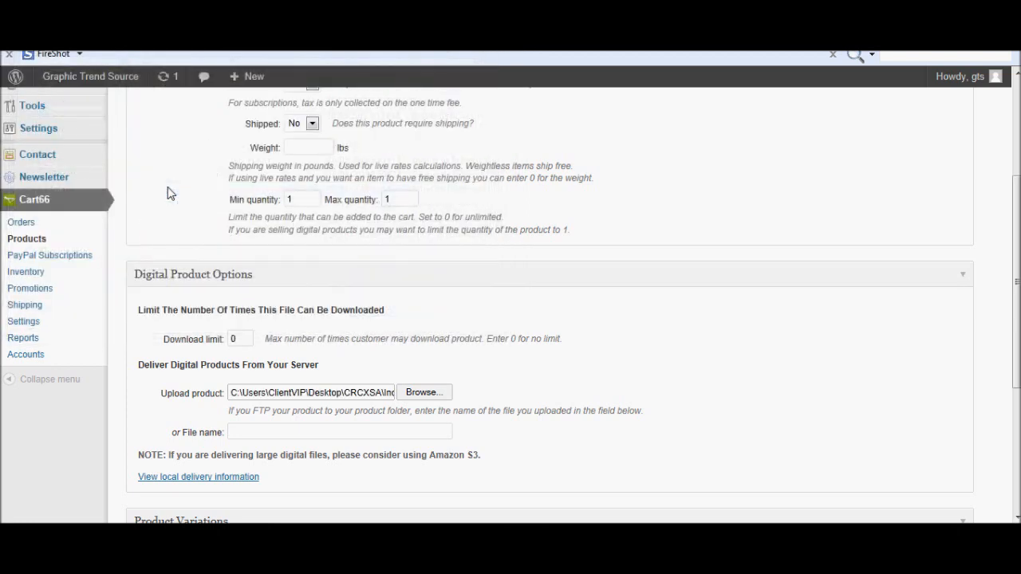
Save the File testing 1 product and scroll through the page to check the product list.
scroll(275, 311, down, 3)
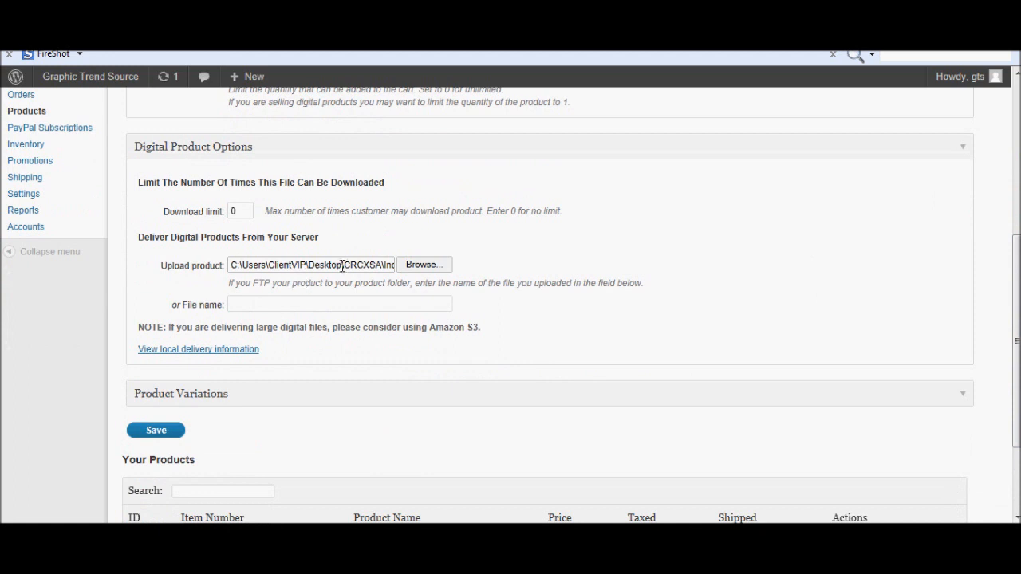
click(170, 432)
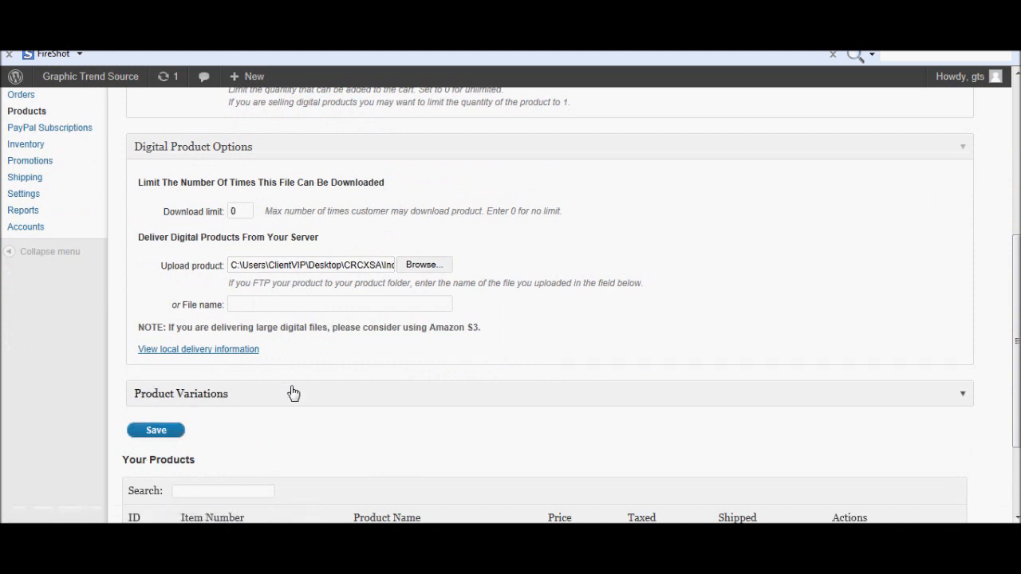
click(167, 433)
scroll(510, 303, down, 3)
scroll(511, 303, up, 5)
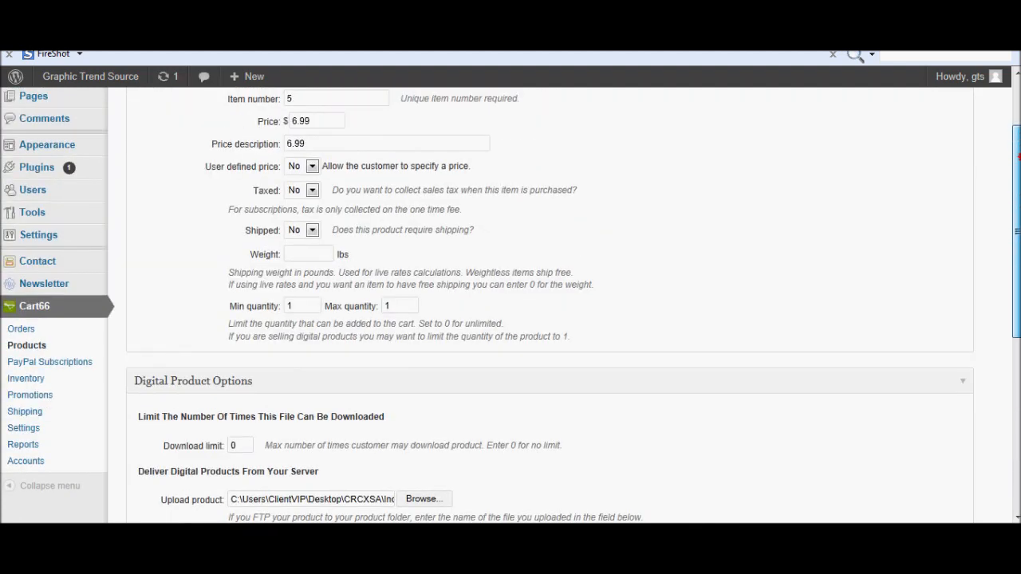
scroll(511, 303, up, 3)
scroll(510, 303, down, 5)
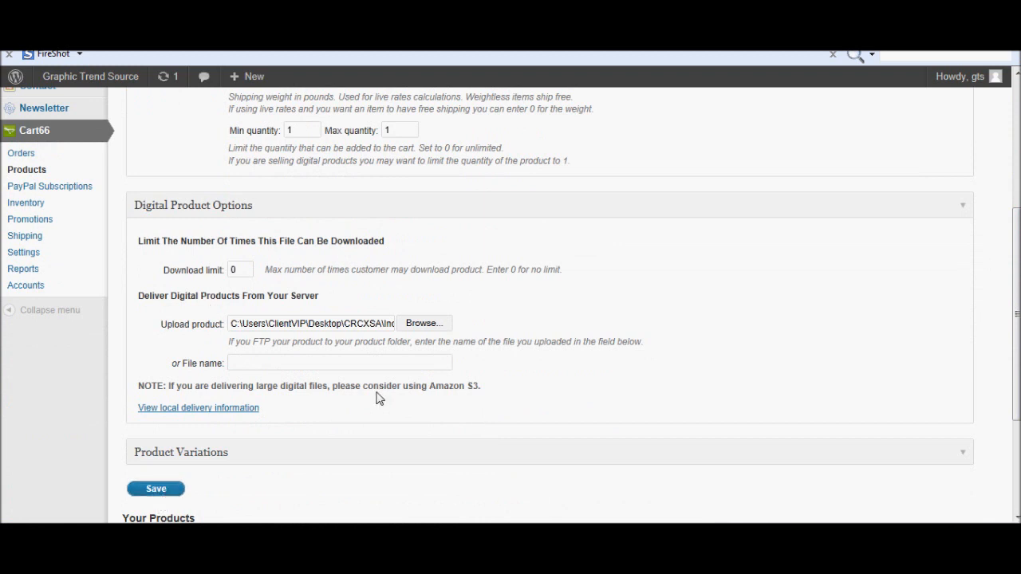
Reload Cart66 Products, toggle Digital Product Options, and scroll down to the Your Products table.
click(36, 177)
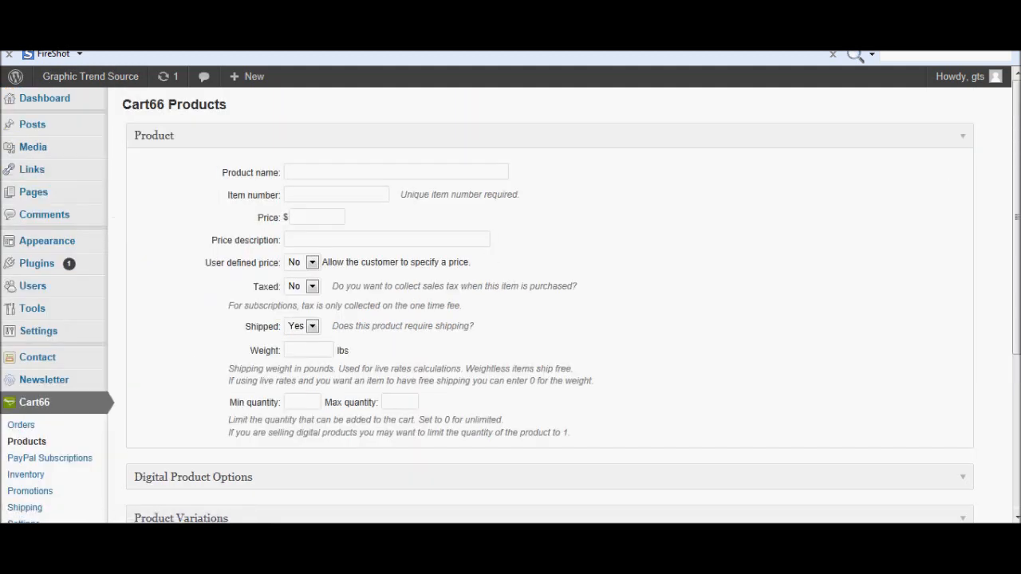
scroll(549, 319, down, 3)
drag(1017, 310, 1016, 268)
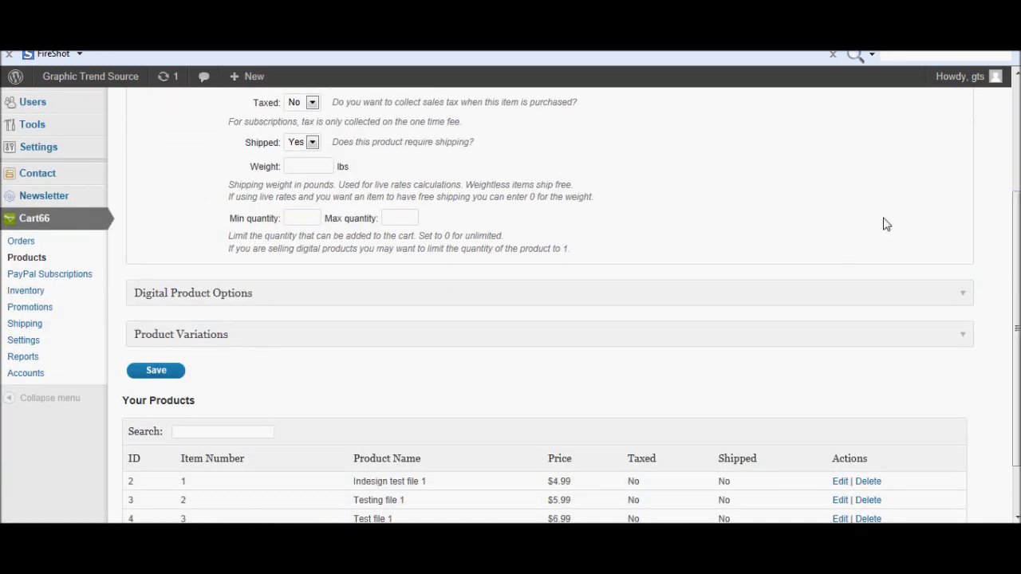
click(962, 295)
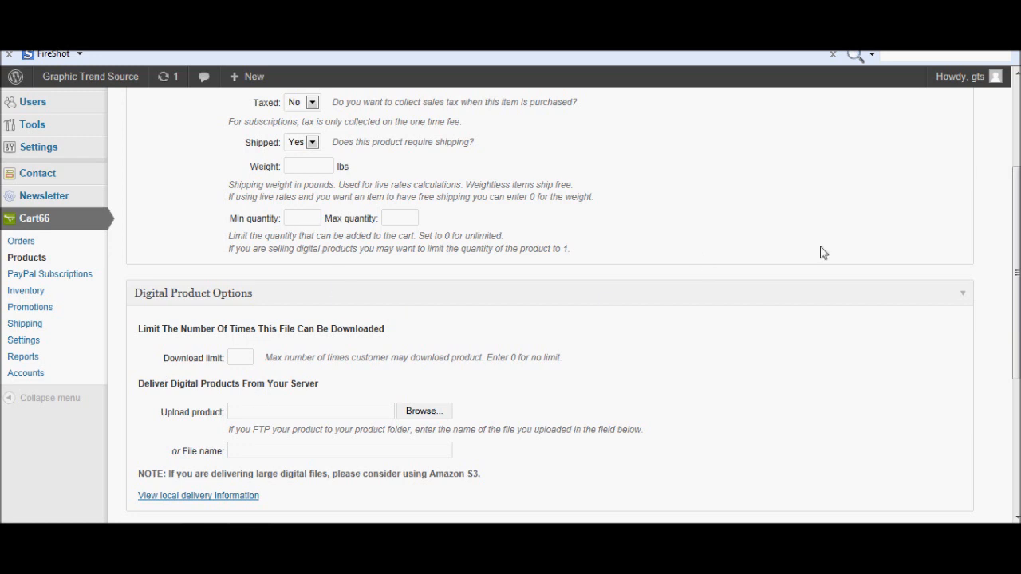
click(964, 295)
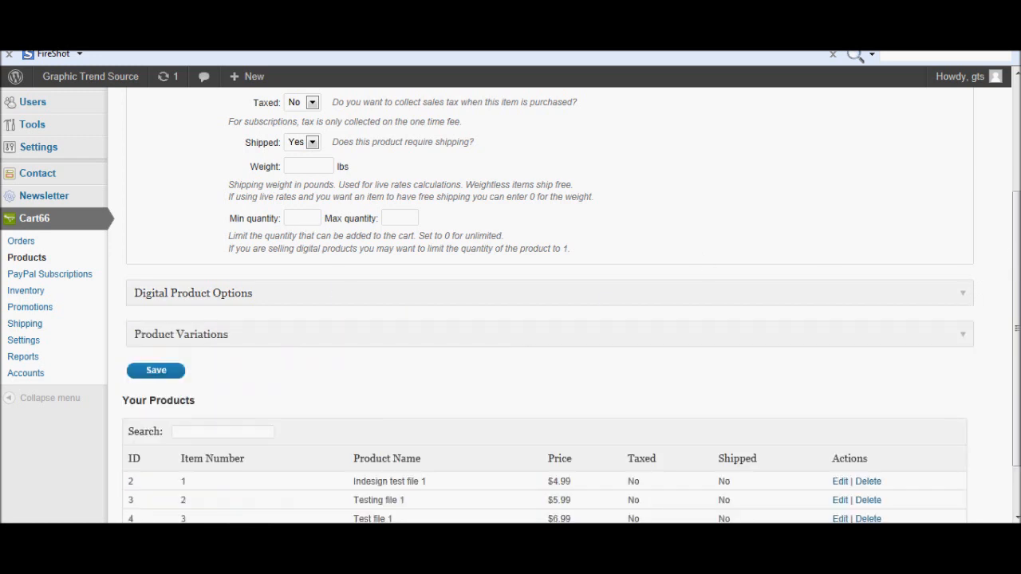
drag(1016, 257, 1017, 327)
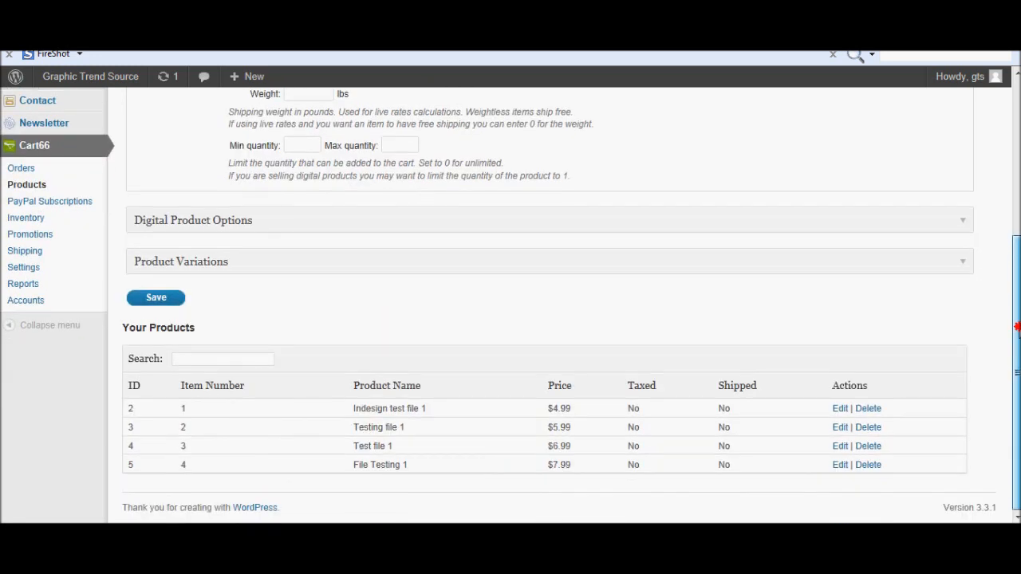
drag(1017, 327, 1018, 151)
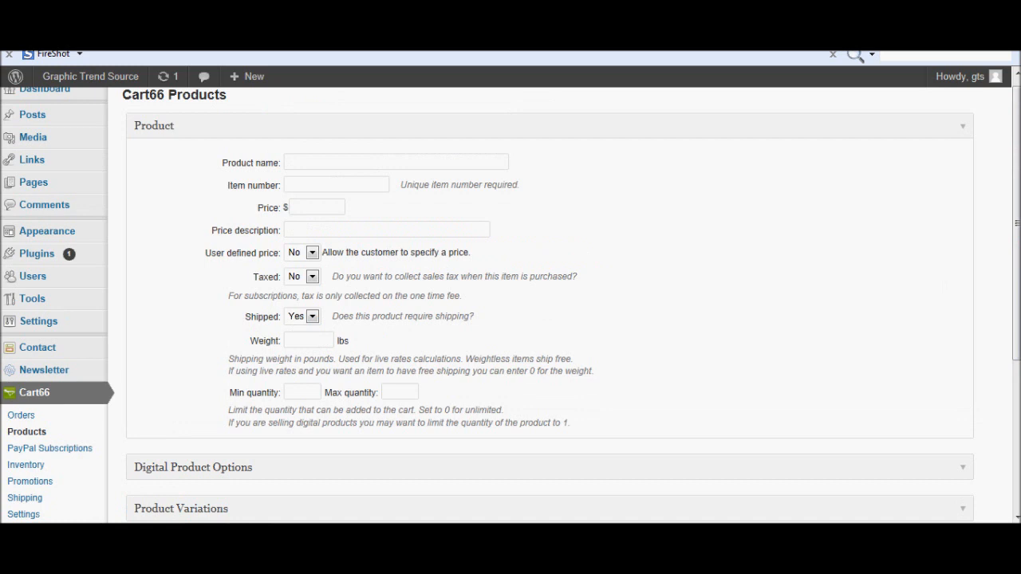
text(g)
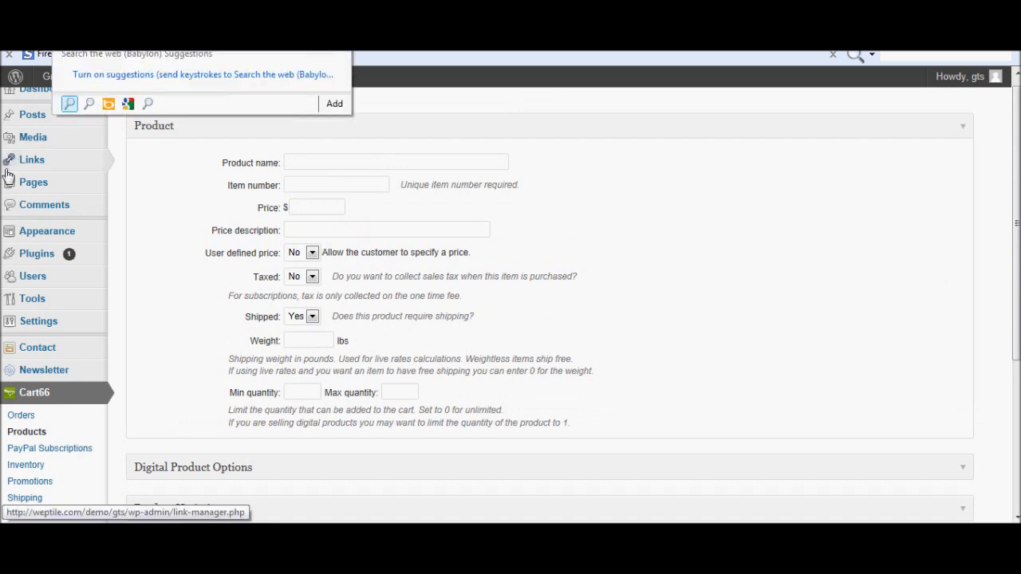
Launch Google Chrome and go to the site's address.
click(18, 534)
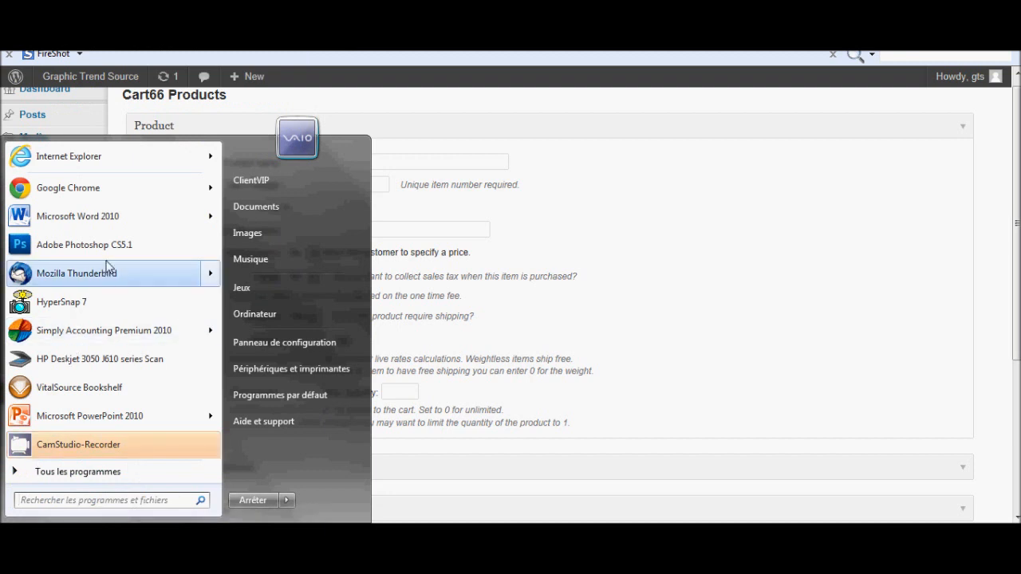
click(101, 195)
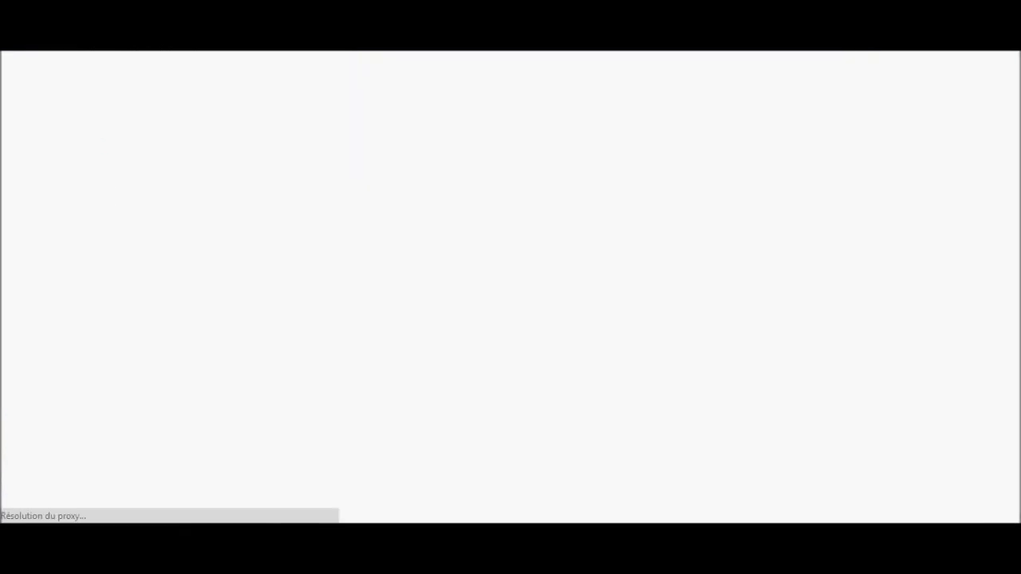
text(www.)
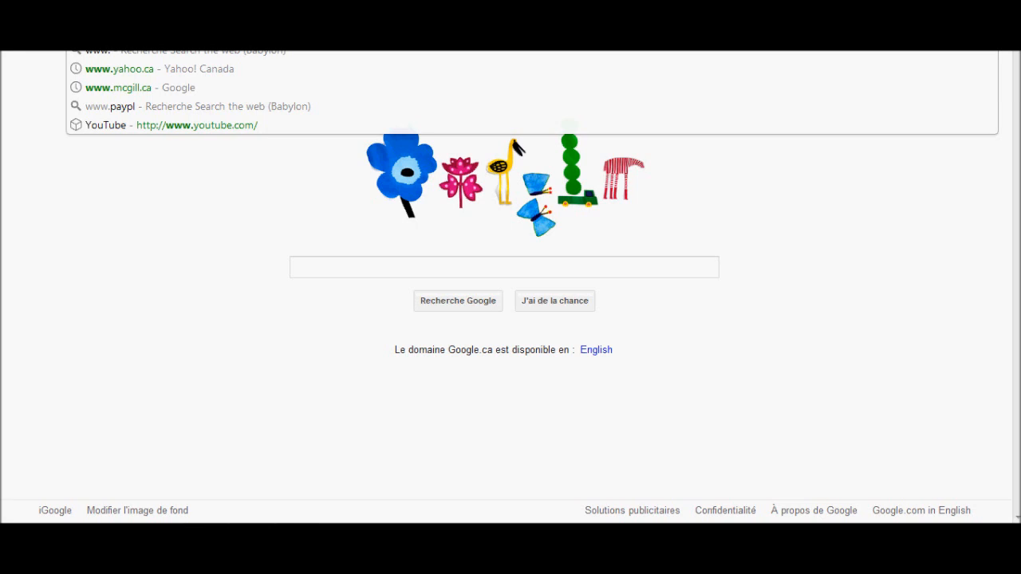
text(g)
key(BackSpace)
text(ne)
key(Return)
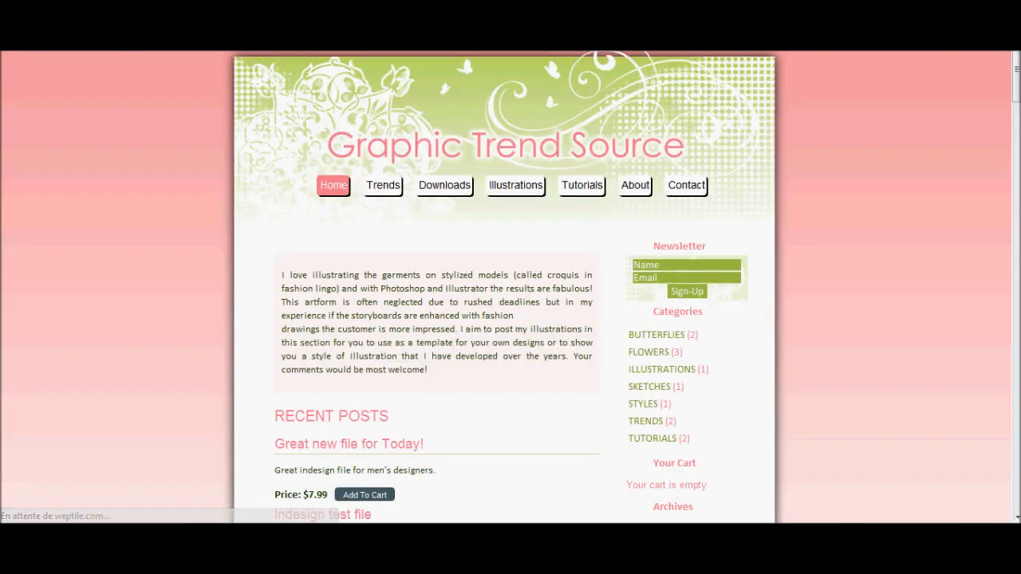
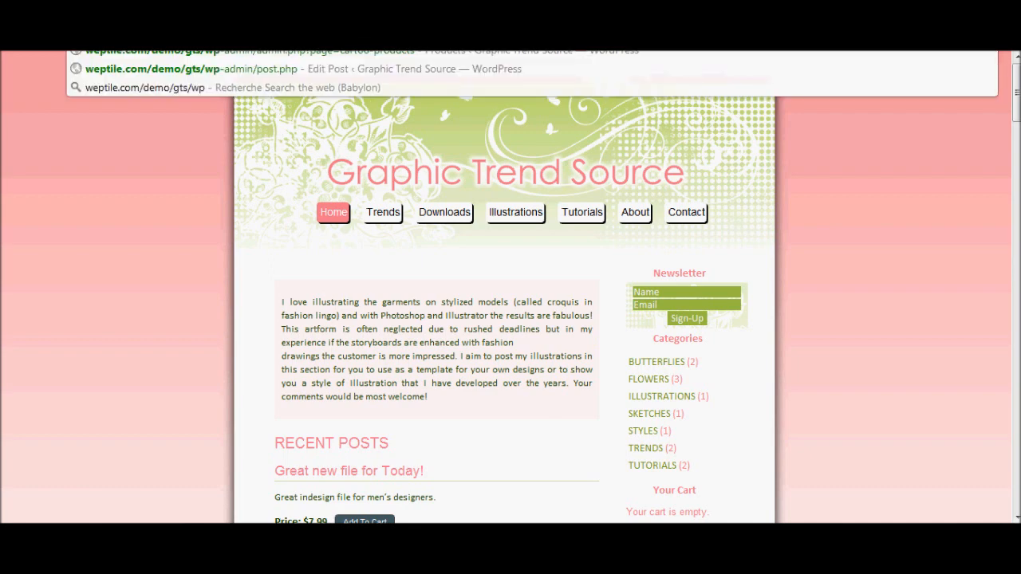
Log into the WordPress admin with the site's username and password, then open Cart66 Products.
key(Return)
key(BackSpace)
key(BackSpace)
key(BackSpace)
key(BackSpace)
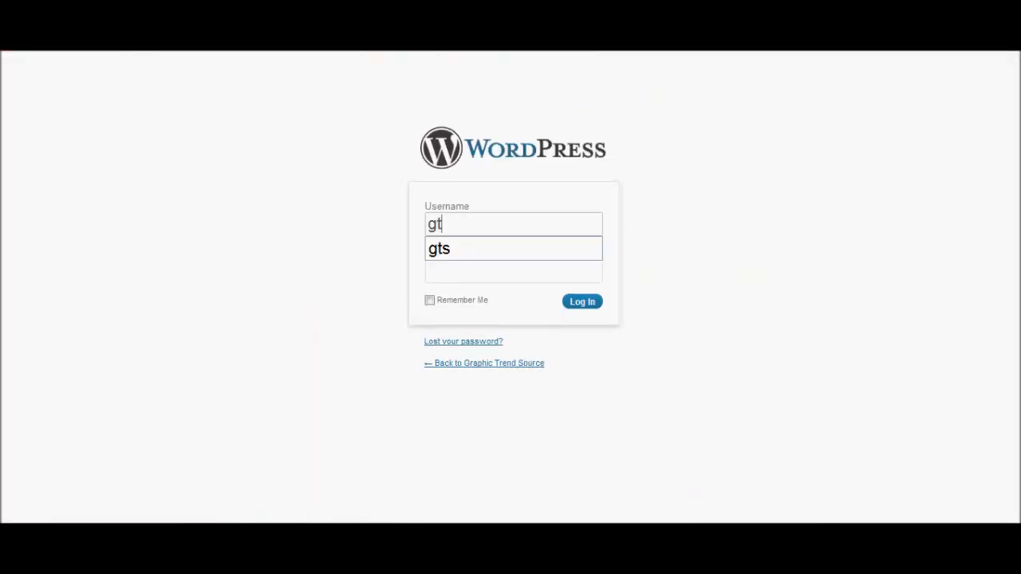
key(Tab)
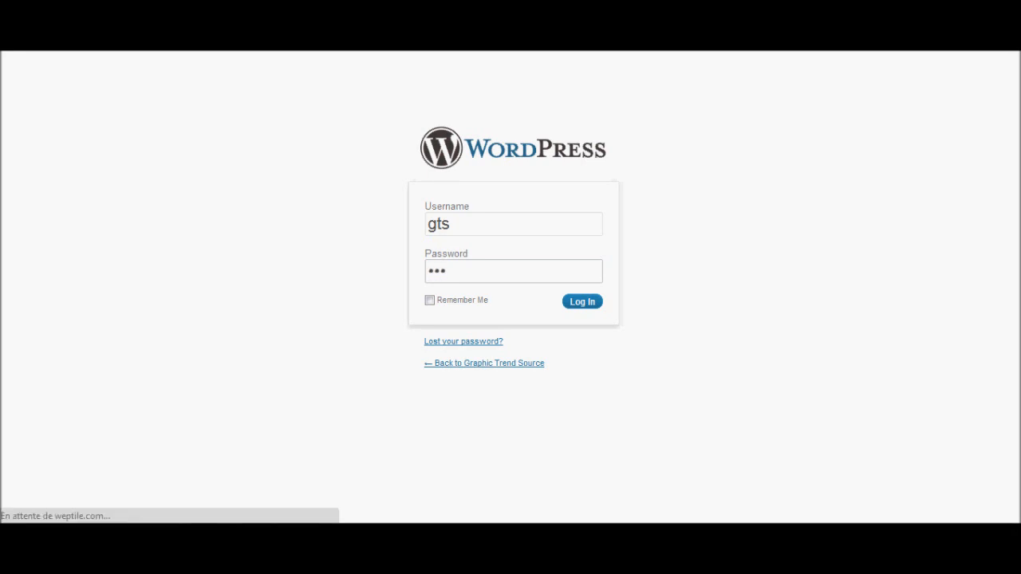
key(Return)
mouse_move(19, 385)
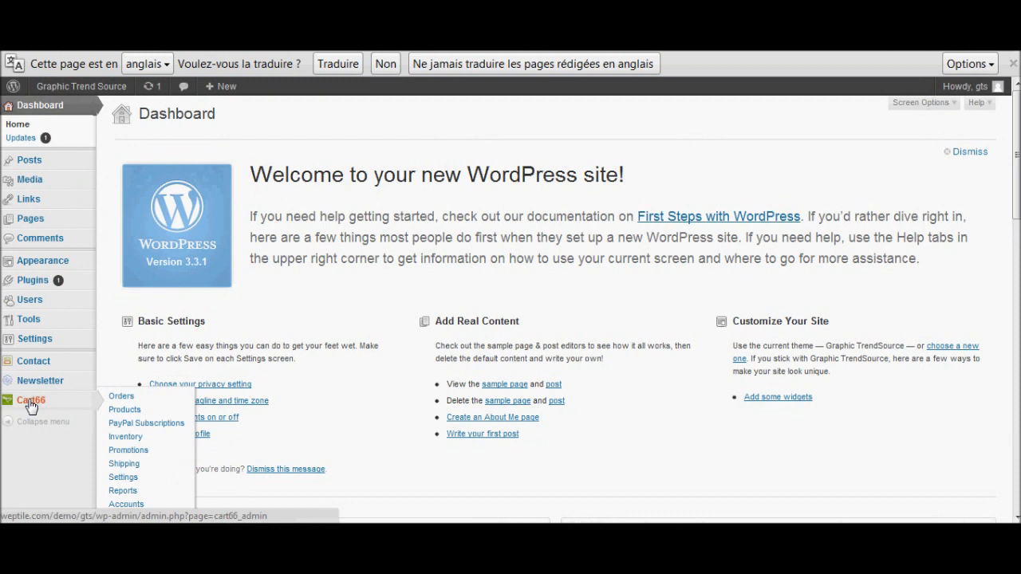
click(127, 410)
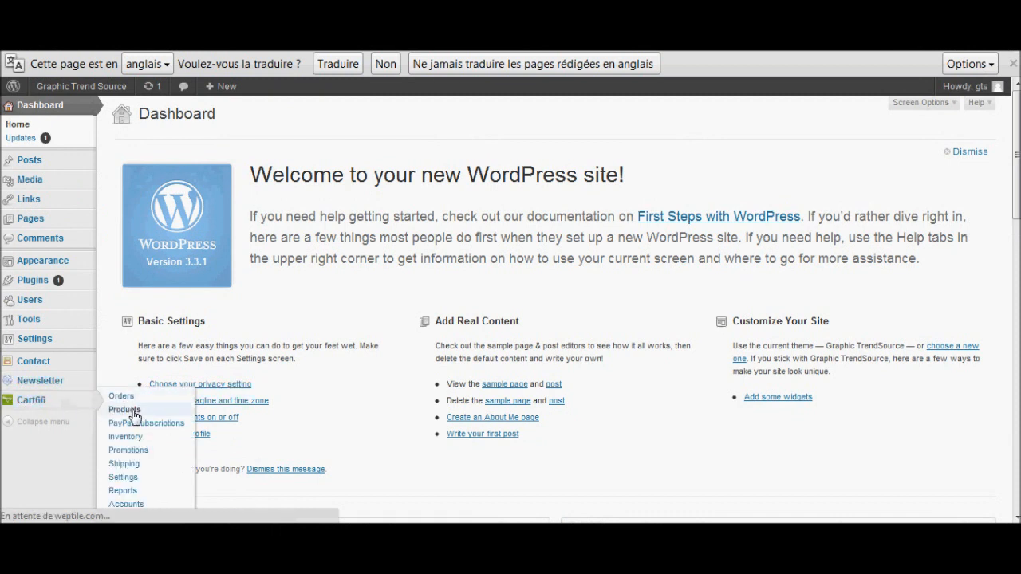
click(296, 143)
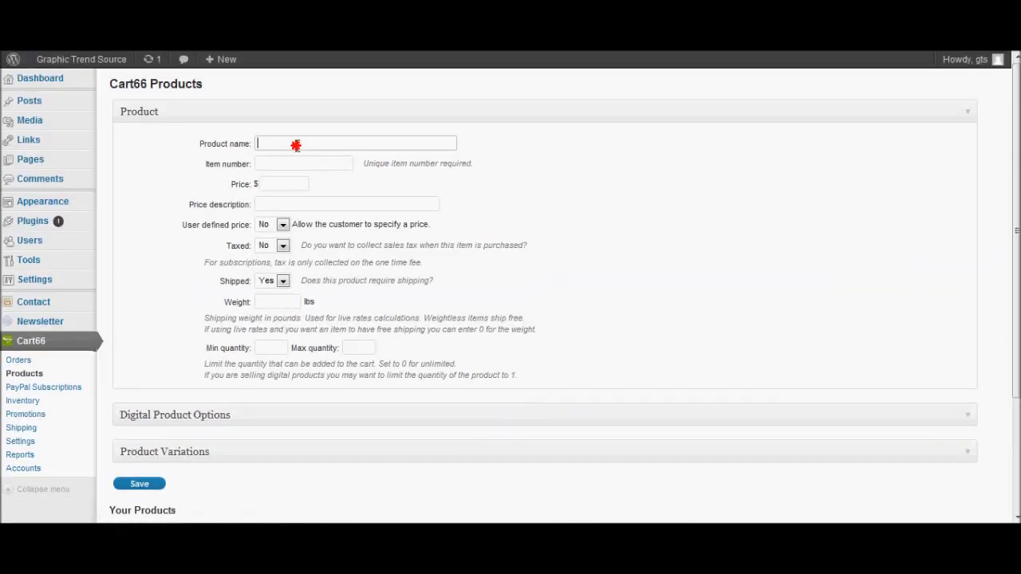
Enter product name 'Testing file 2', item number 6, and 6.99 as price and price description.
text(Testing ove)
key(BackSpace)
key(BackSpace)
key(BackSpace)
text(file )
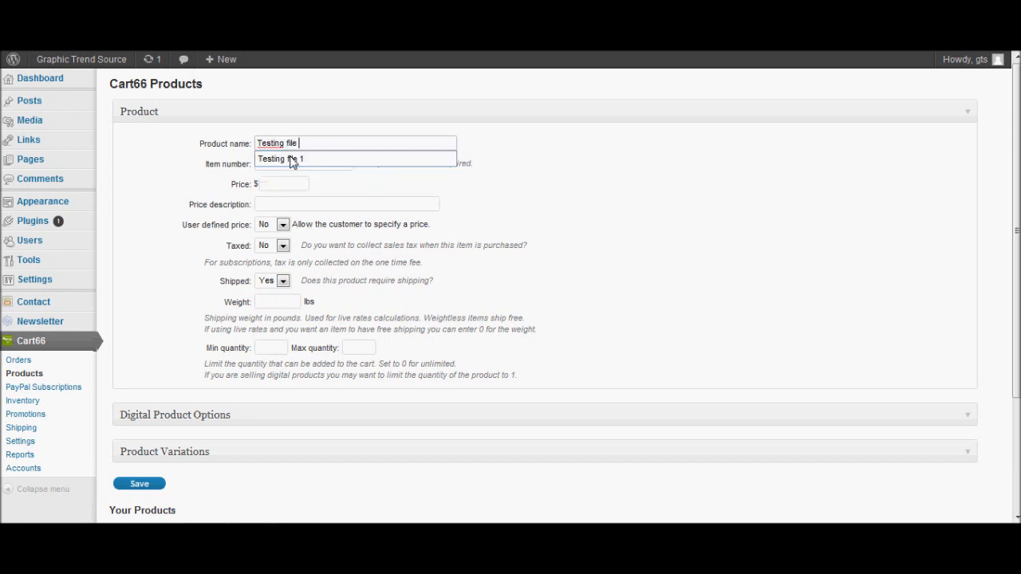
text(2)
click(293, 159)
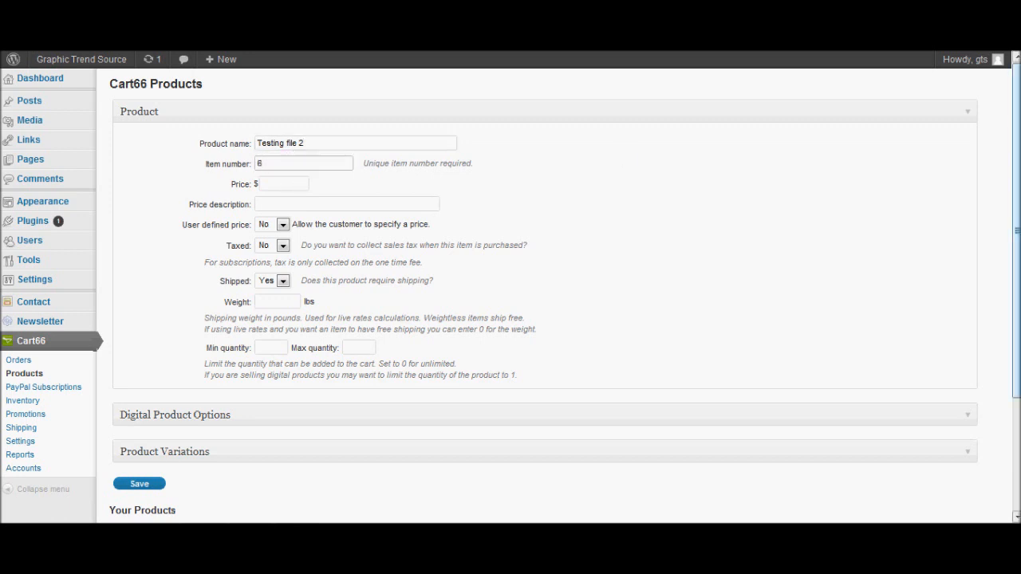
drag(1016, 230, 1016, 266)
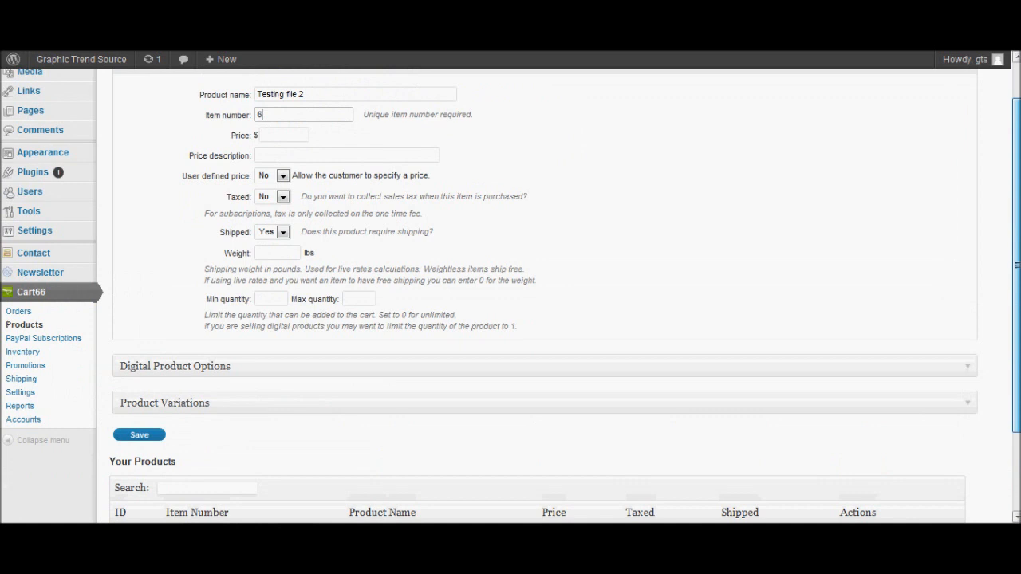
click(294, 134)
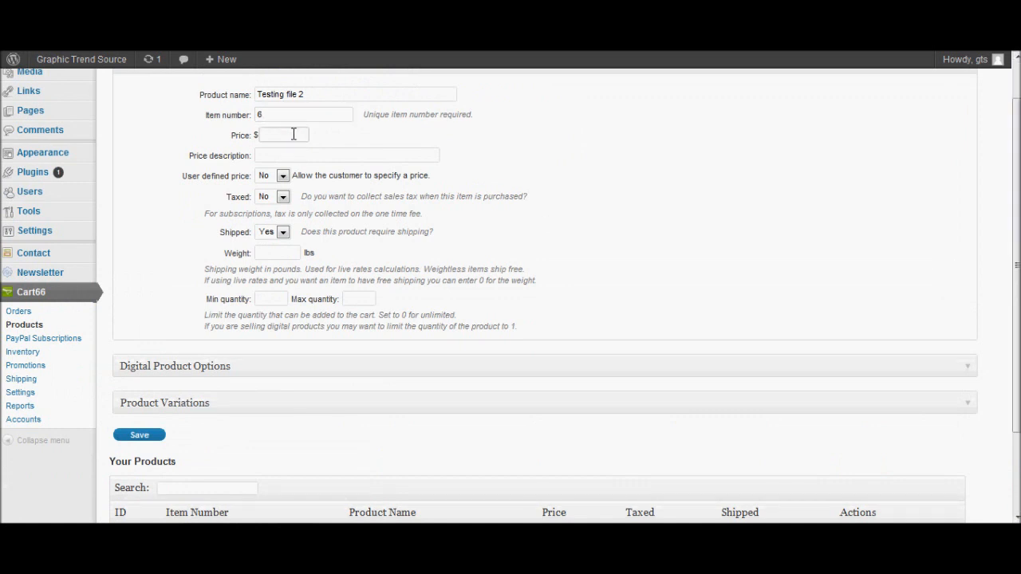
click(293, 118)
click(292, 135)
text(6.99)
click(278, 151)
click(282, 158)
text(6)
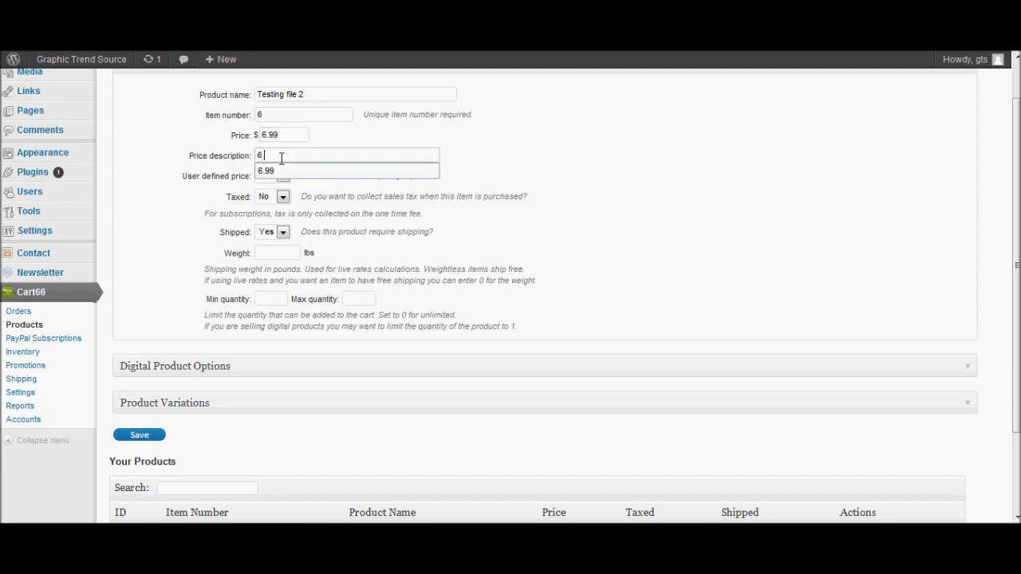
text(.99)
click(284, 171)
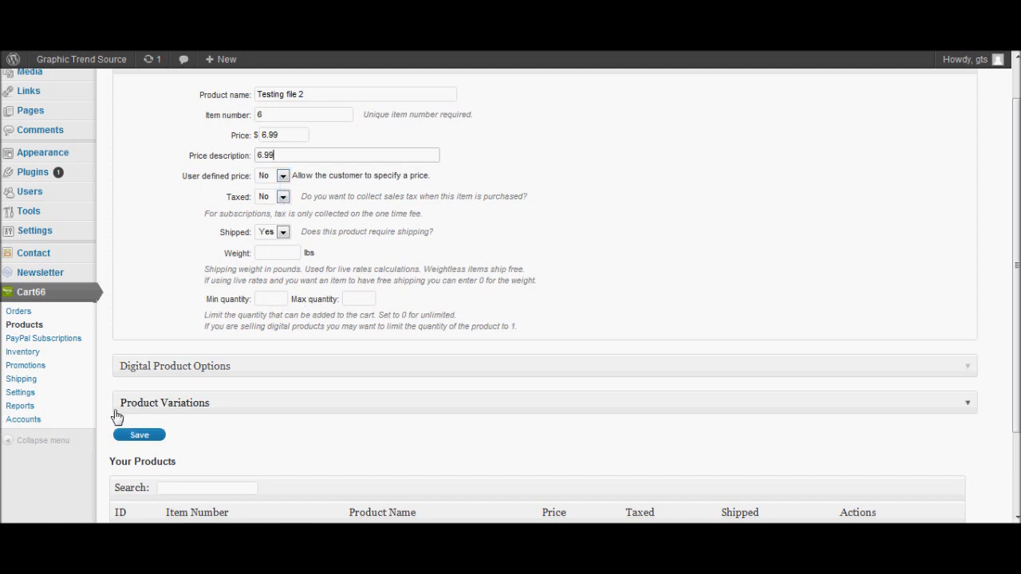
Set download limit 0, min and max quantity 1, and choose ECO JAR.indd as the upload file.
click(253, 371)
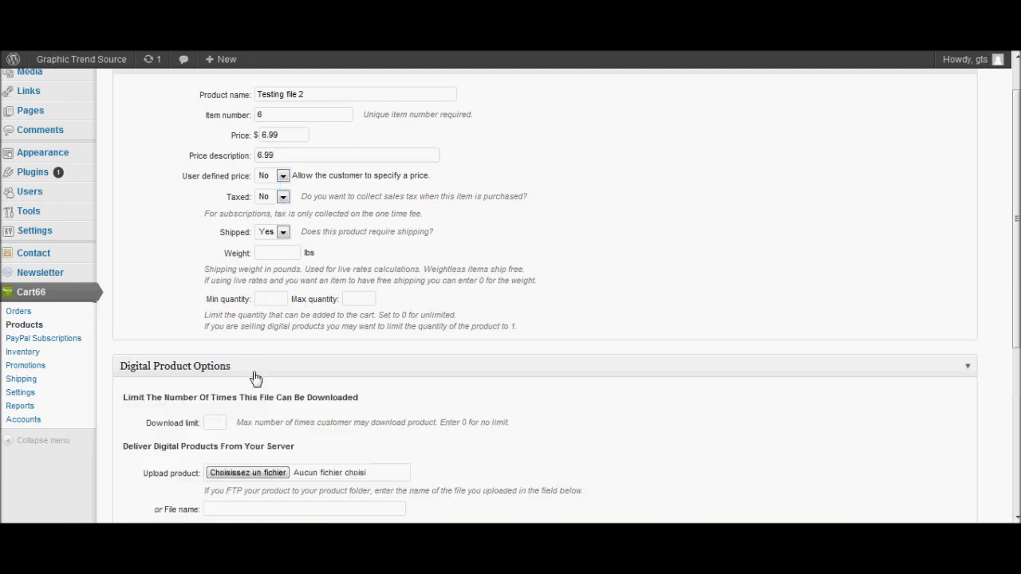
click(221, 423)
text(0)
click(279, 293)
text(1)
key(Tab)
text(1)
key(Tab)
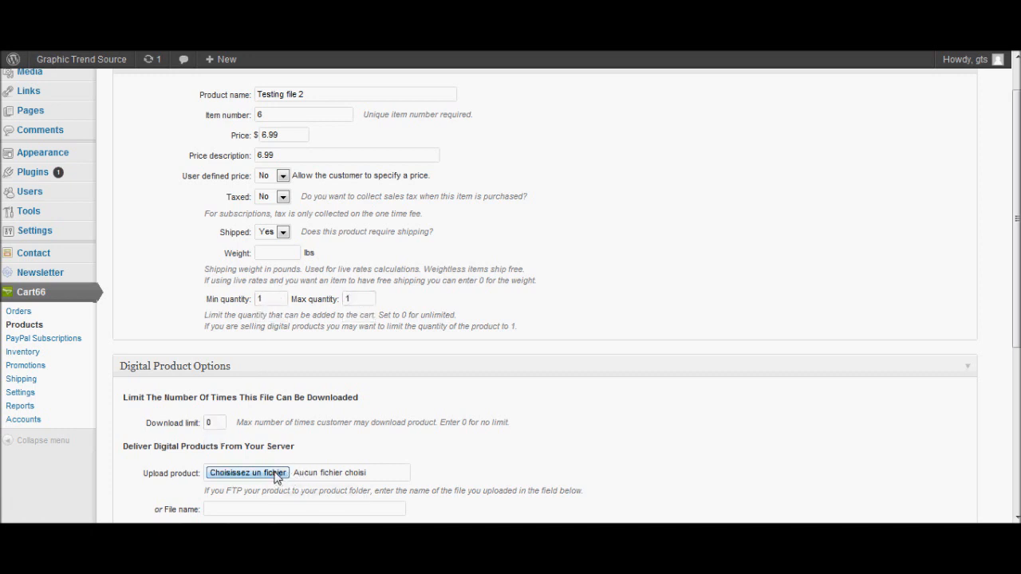
click(278, 473)
double_click(171, 207)
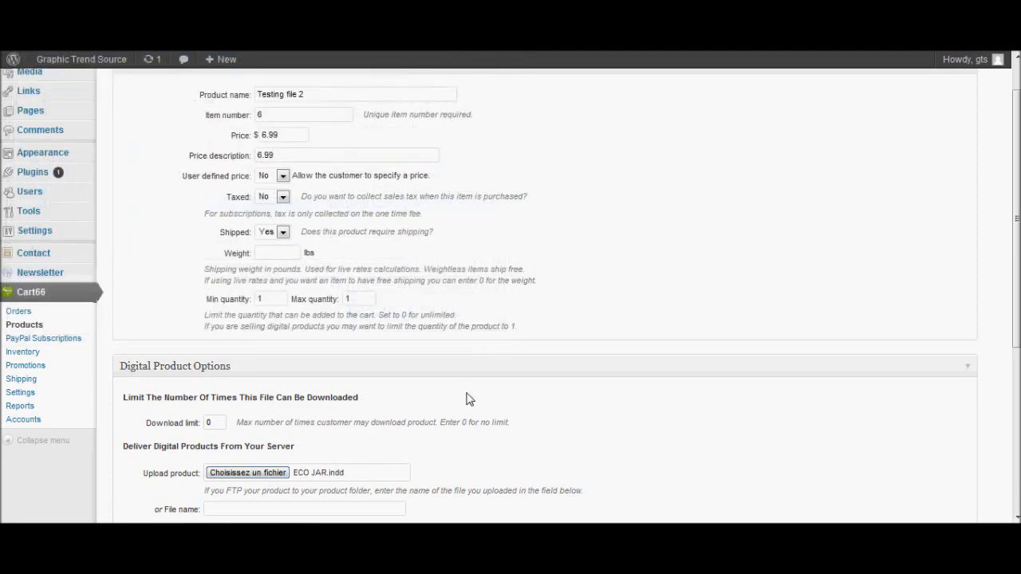
drag(1016, 239, 1017, 378)
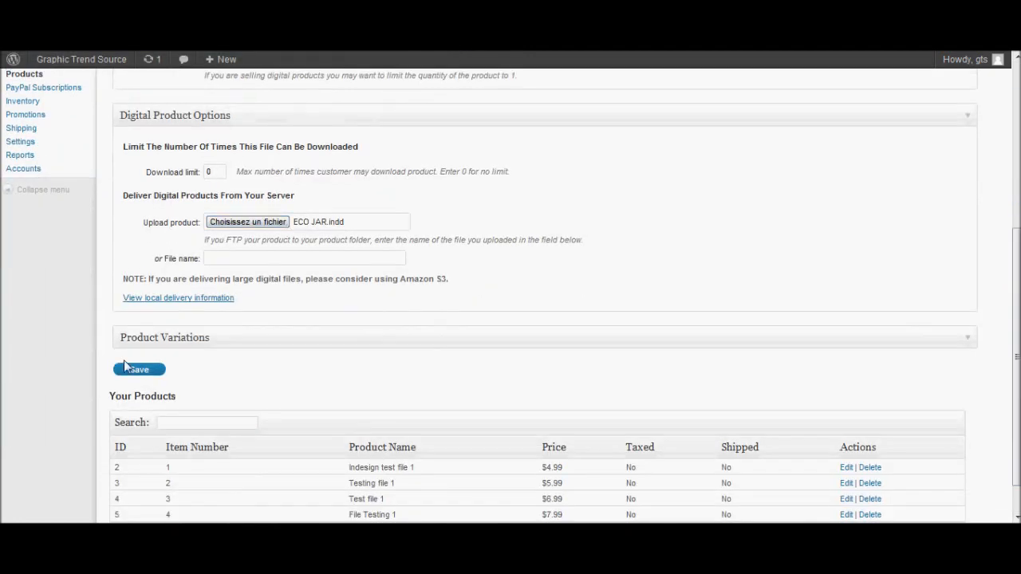
Save Testing file 2 and scroll down to see it listed as item 6 at $6.99.
click(162, 371)
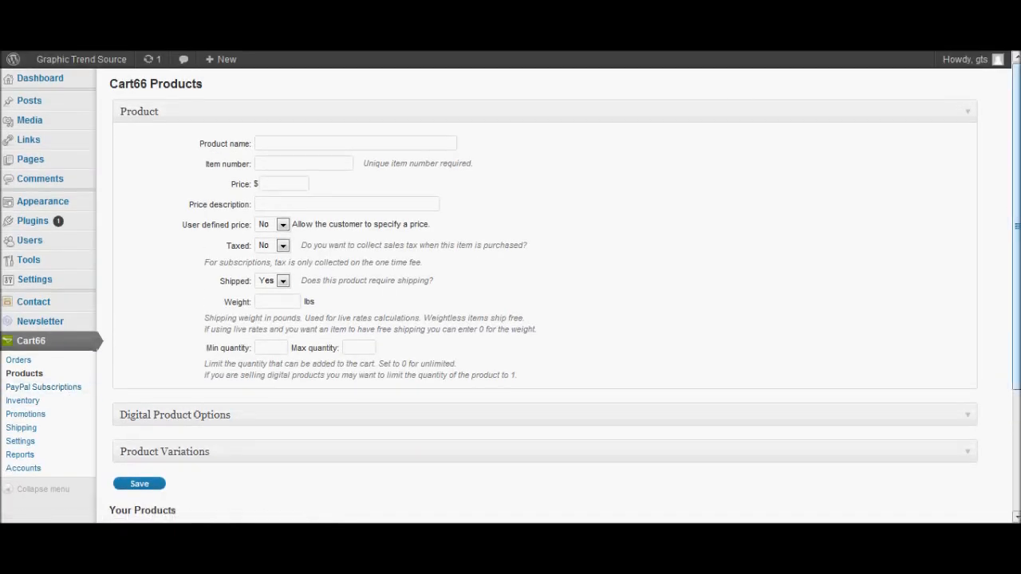
drag(1017, 216, 1016, 335)
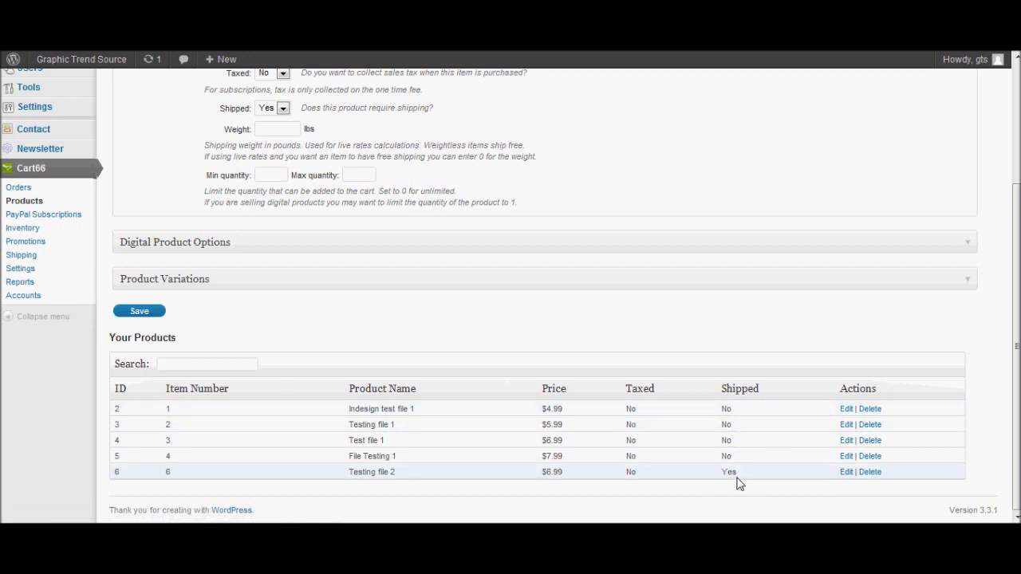
Change Testing file 2's Shipped setting to No and save the product.
click(845, 472)
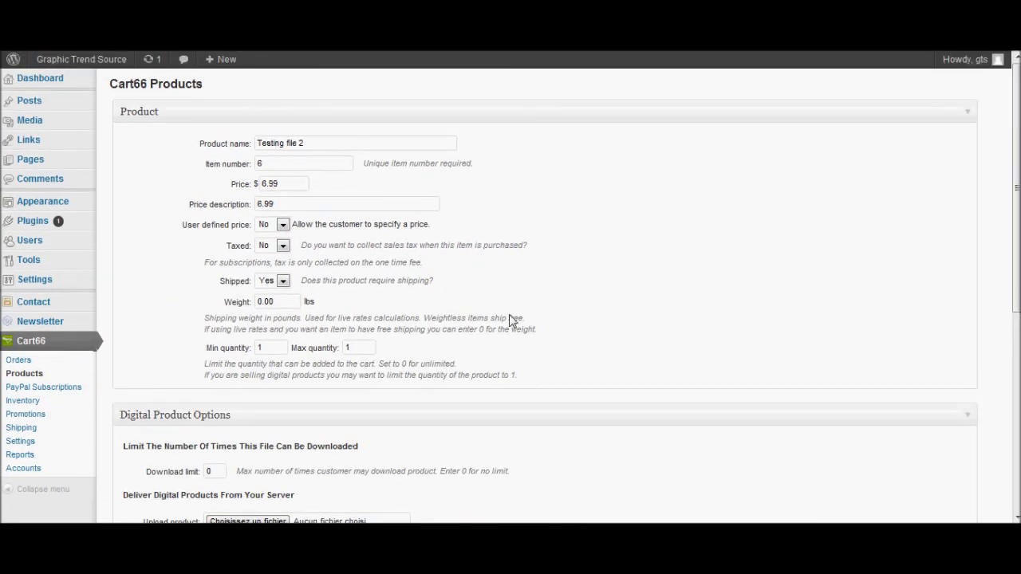
click(282, 282)
click(275, 304)
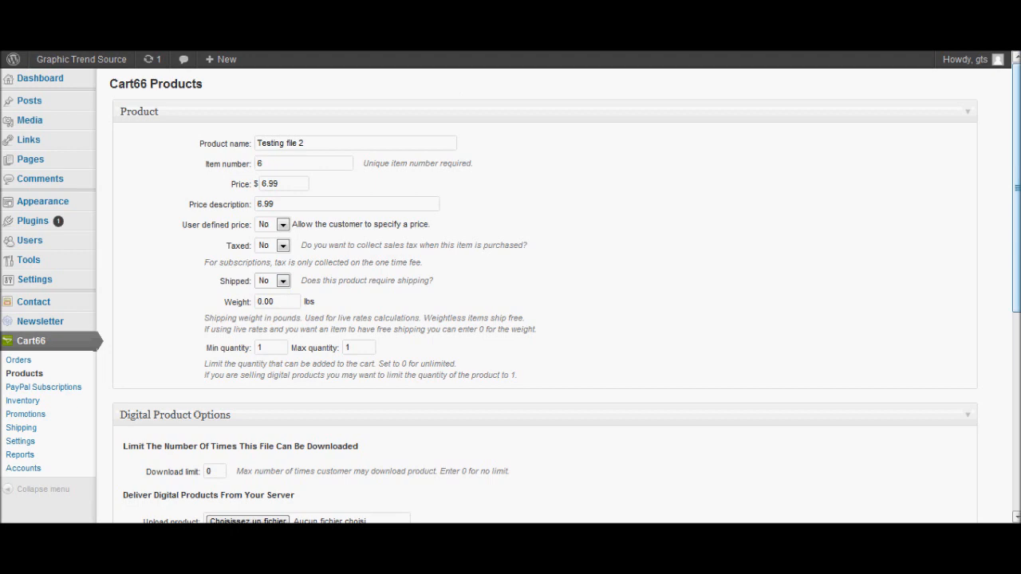
drag(1017, 151, 1015, 404)
scroll(1017, 404, up, 2)
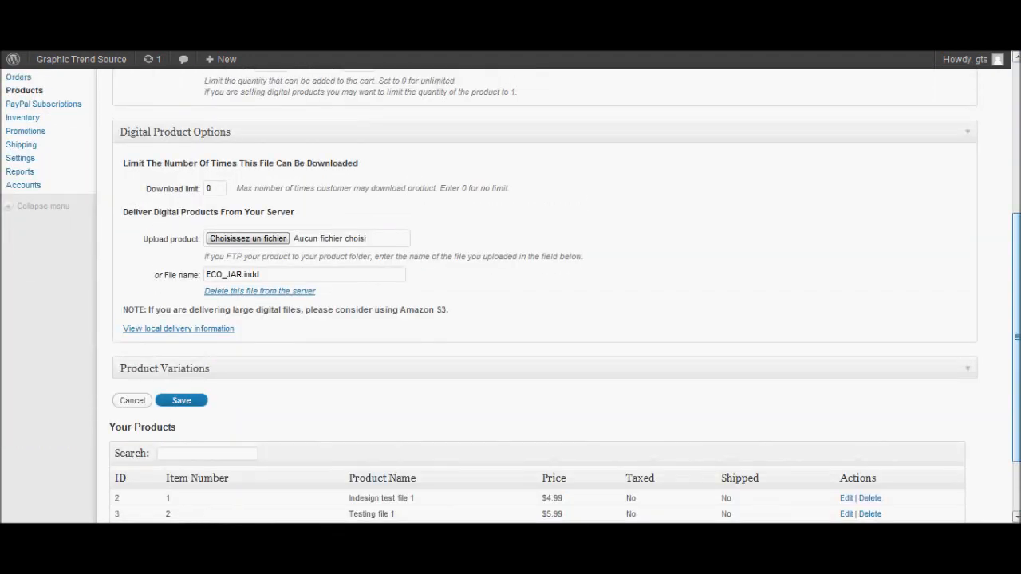
click(186, 400)
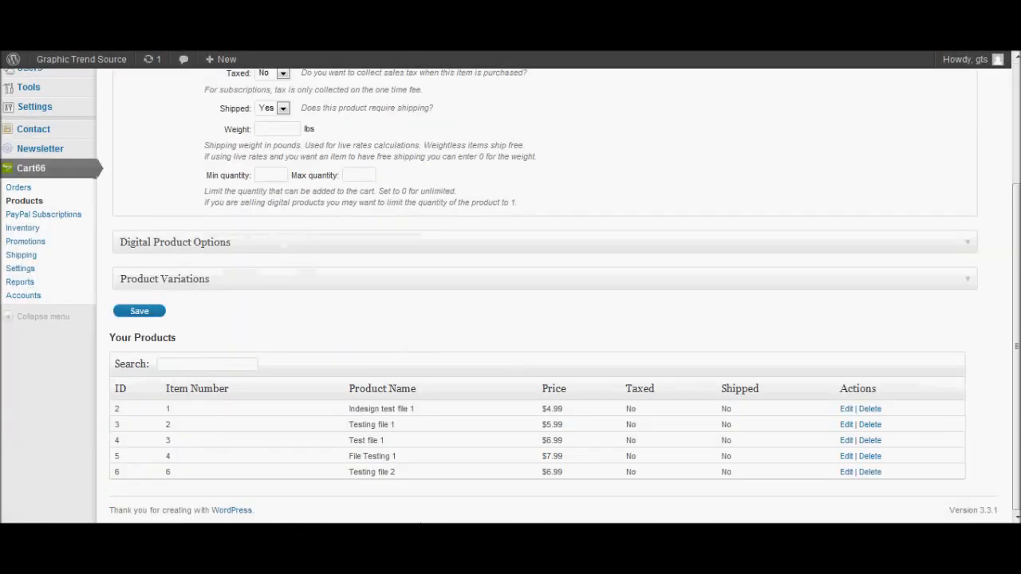
scroll(422, 508, up, 1)
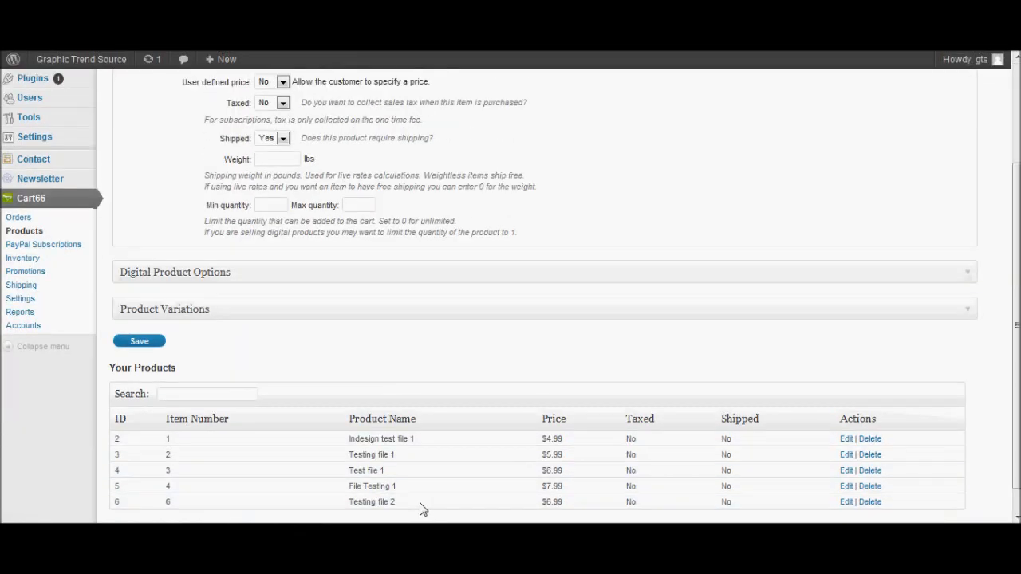
scroll(422, 509, up, 3)
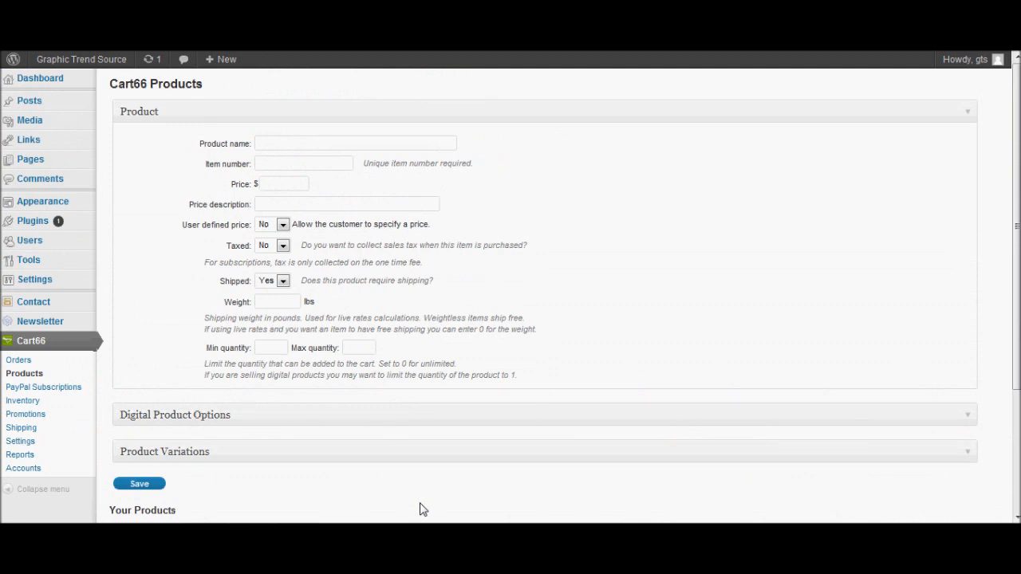
Open the Indesign test file post from All Posts and select its body and title.
mouse_move(28, 112)
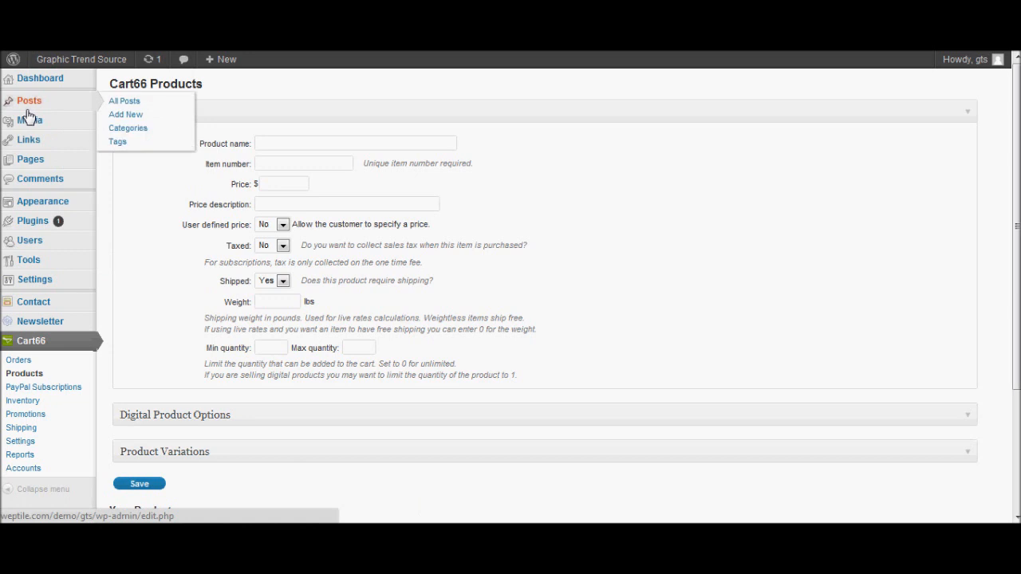
click(144, 105)
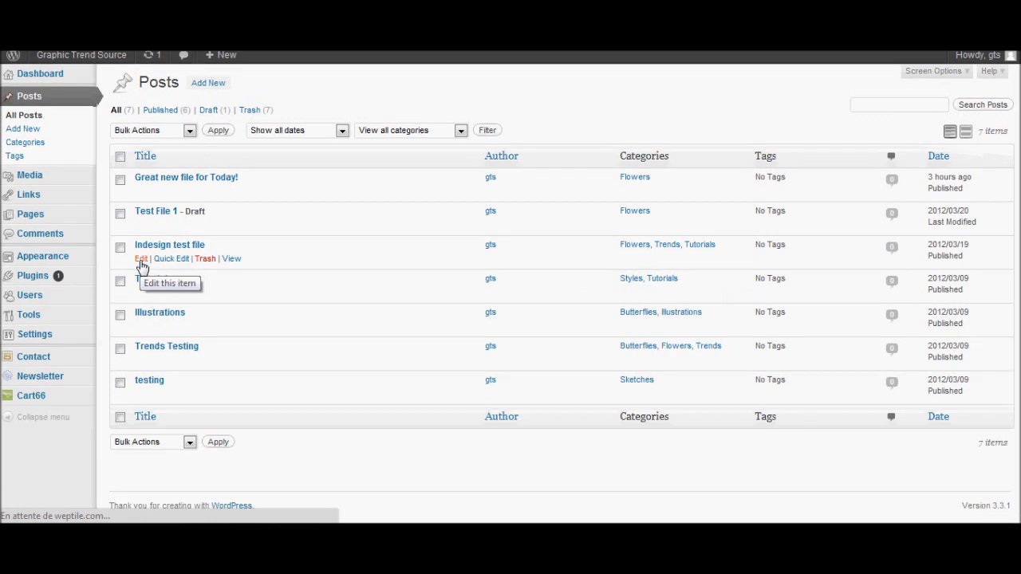
click(142, 265)
drag(141, 264, 217, 125)
click(240, 123)
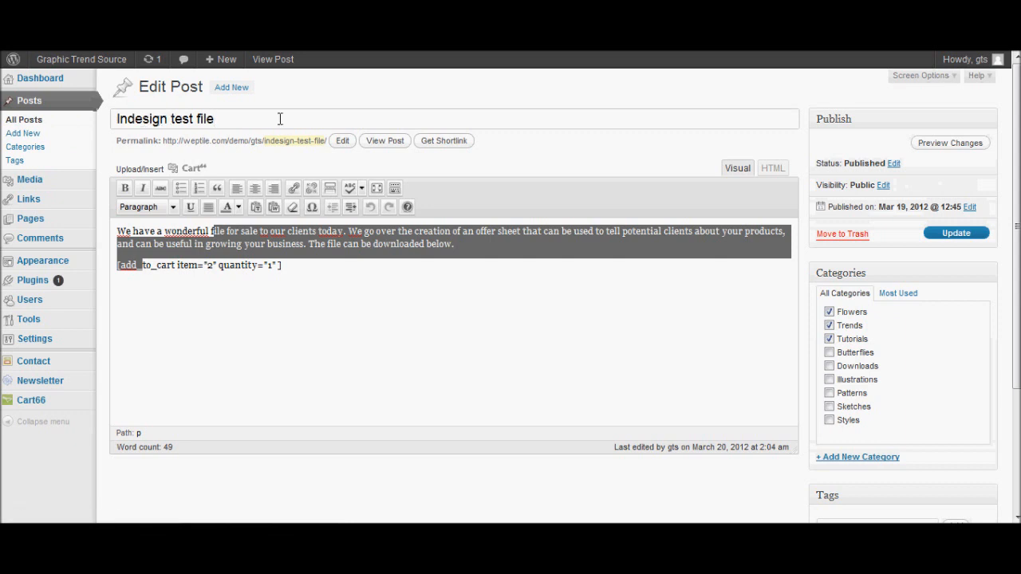
Look at the new page and new post screens, then reopen the Indesign test file post.
mouse_move(40, 230)
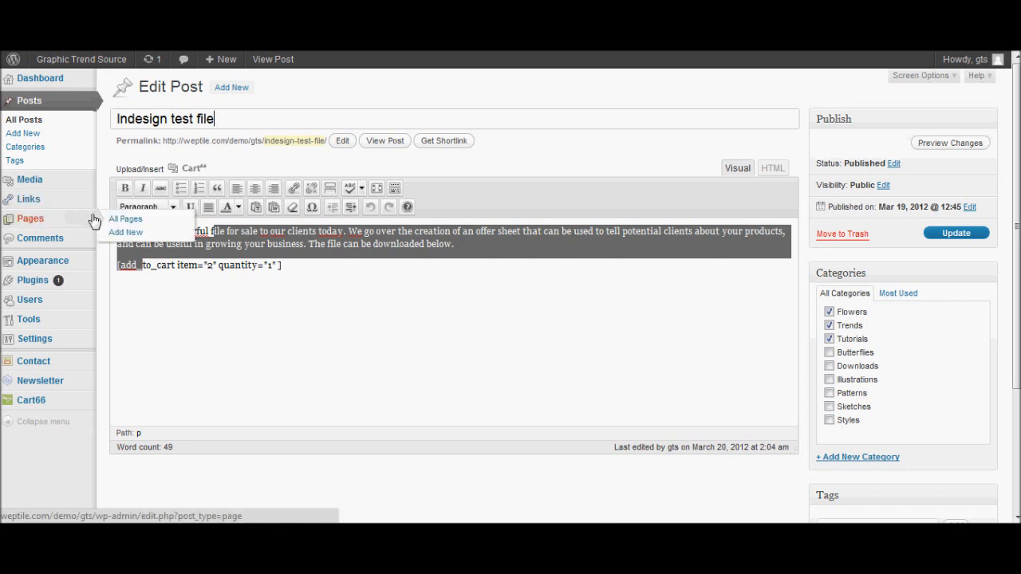
click(122, 233)
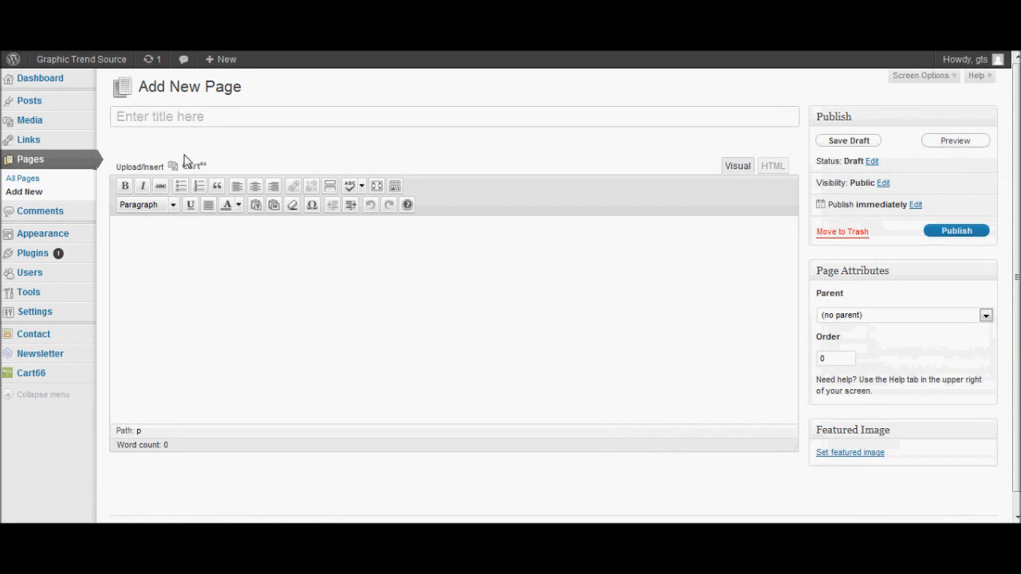
mouse_move(32, 109)
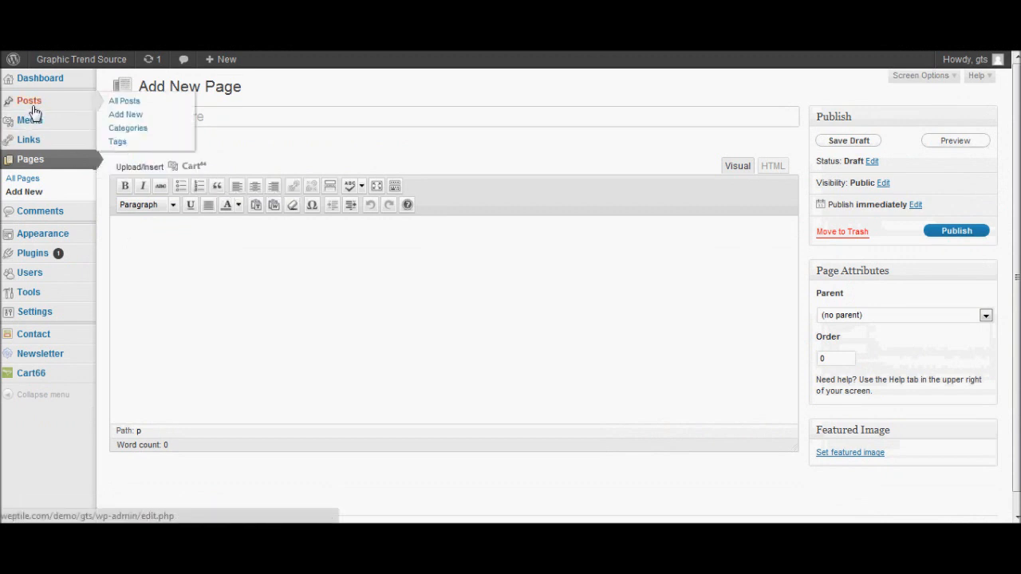
click(118, 115)
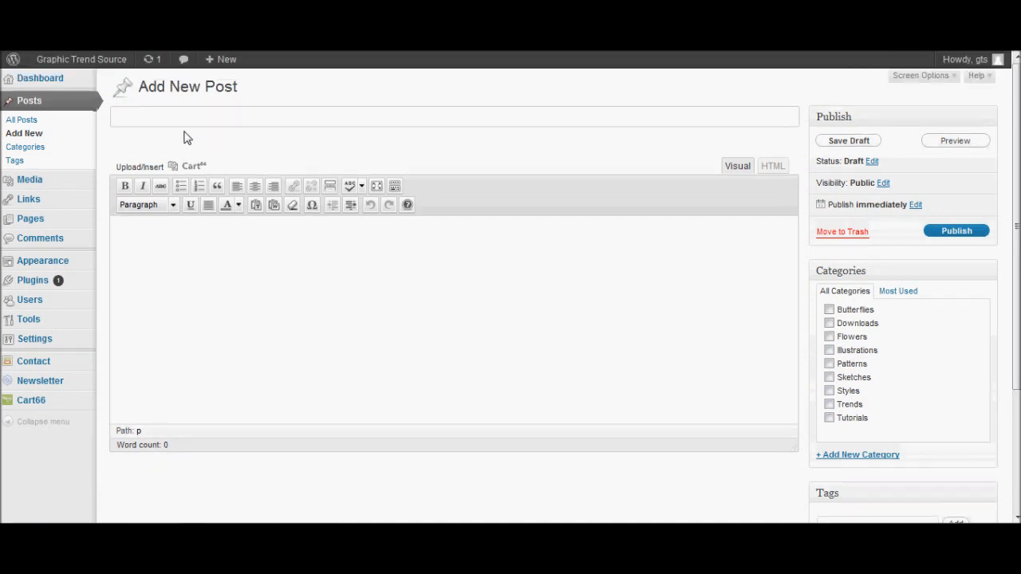
click(35, 125)
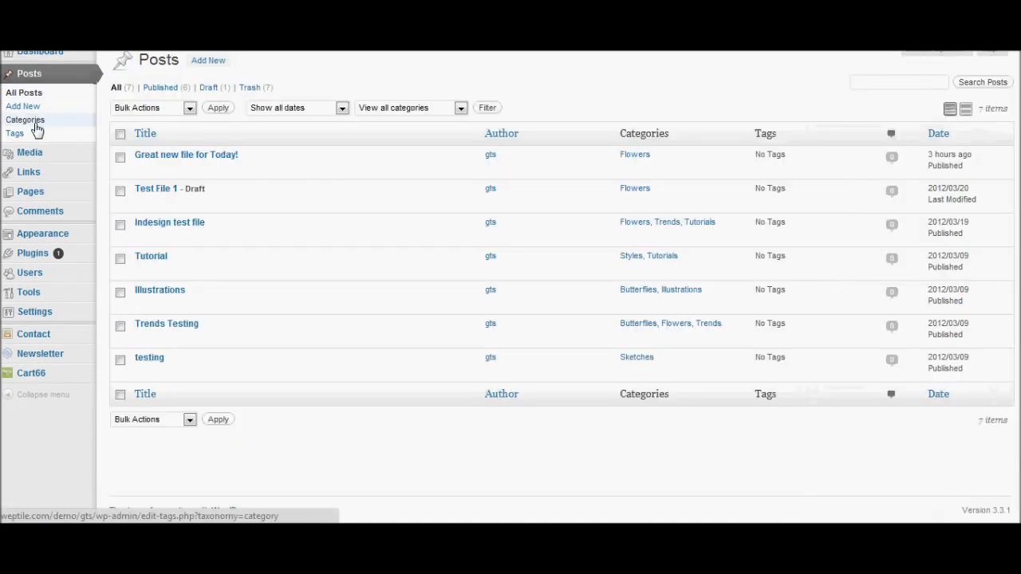
mouse_move(144, 269)
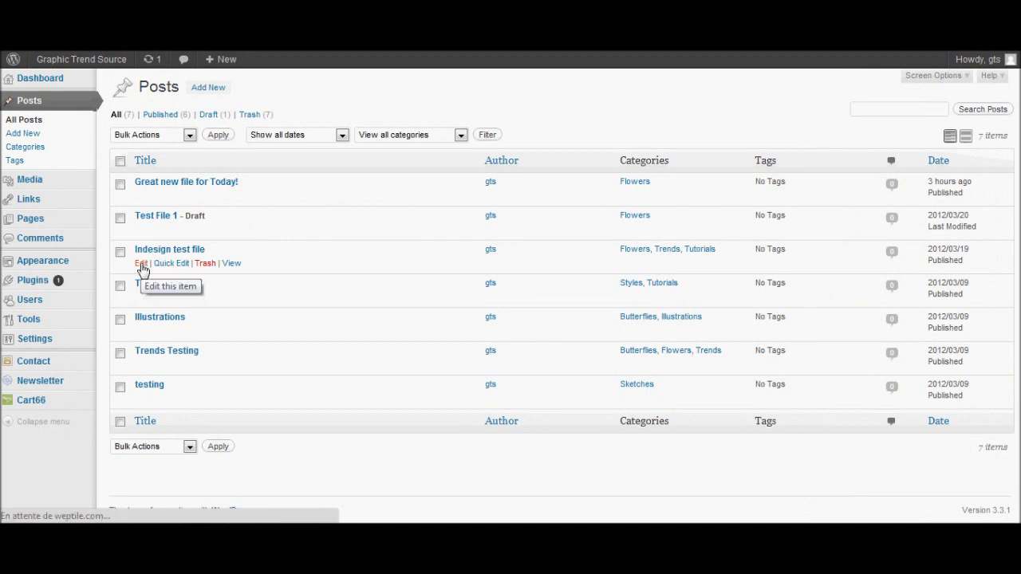
click(143, 266)
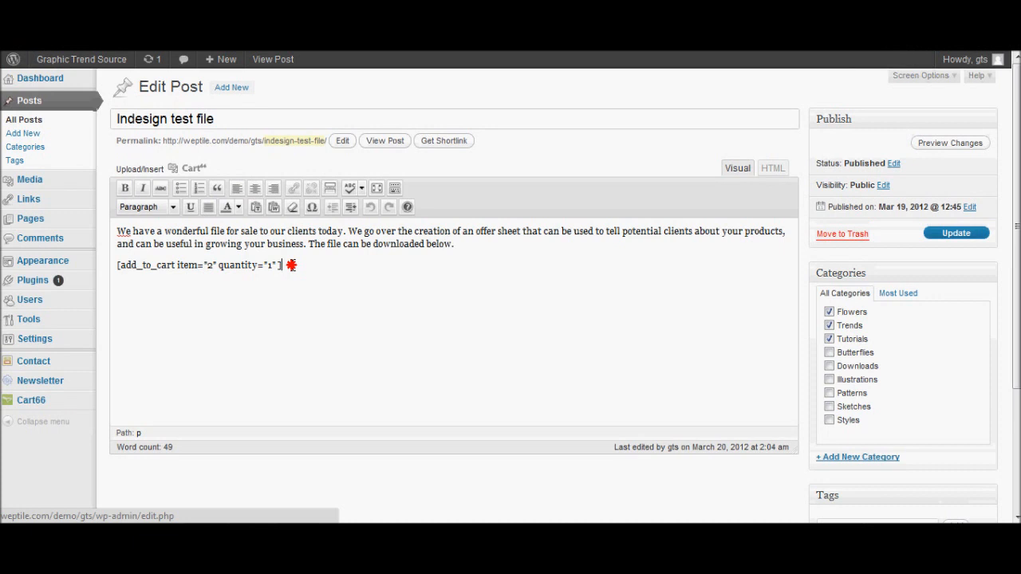
Delete the old add_to_cart shortcode line and bring up the Cart66 shortcode inserter.
drag(291, 265, 91, 269)
key(BackSpace)
mouse_move(92, 270)
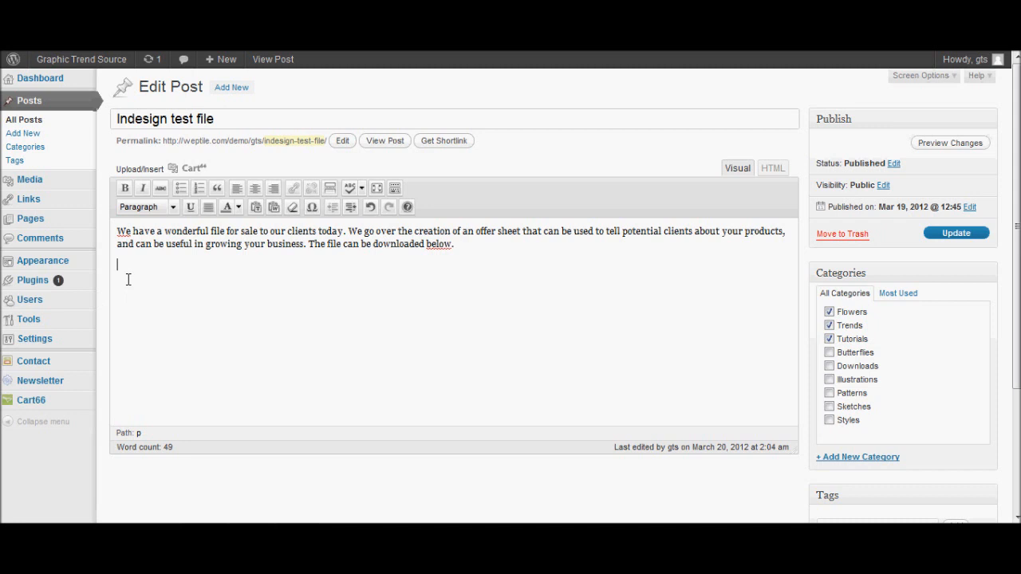
click(192, 174)
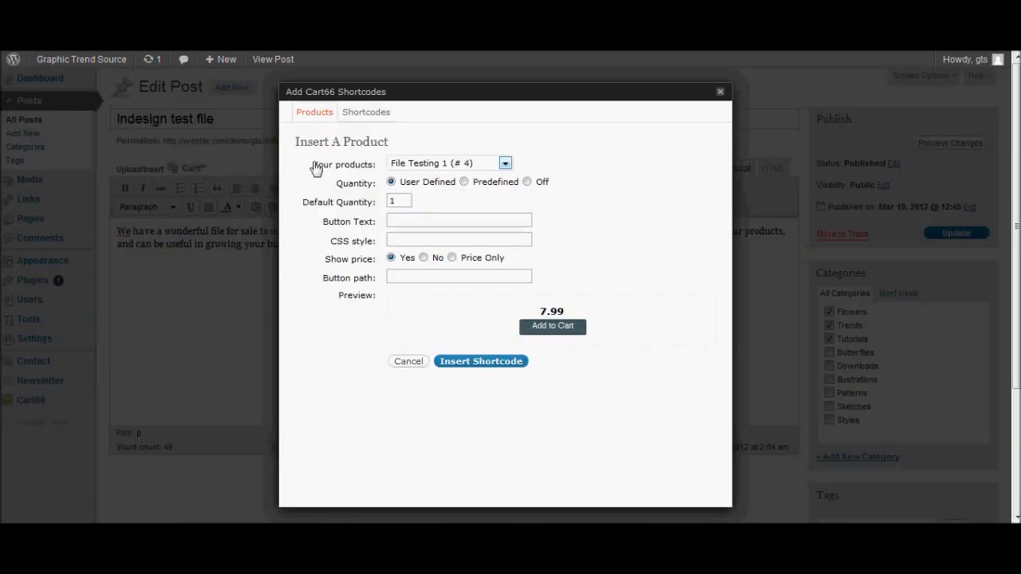
Insert a File Testing 1 shortcode: predefined quantity, price shown, 'Add To Cart' button text.
click(505, 165)
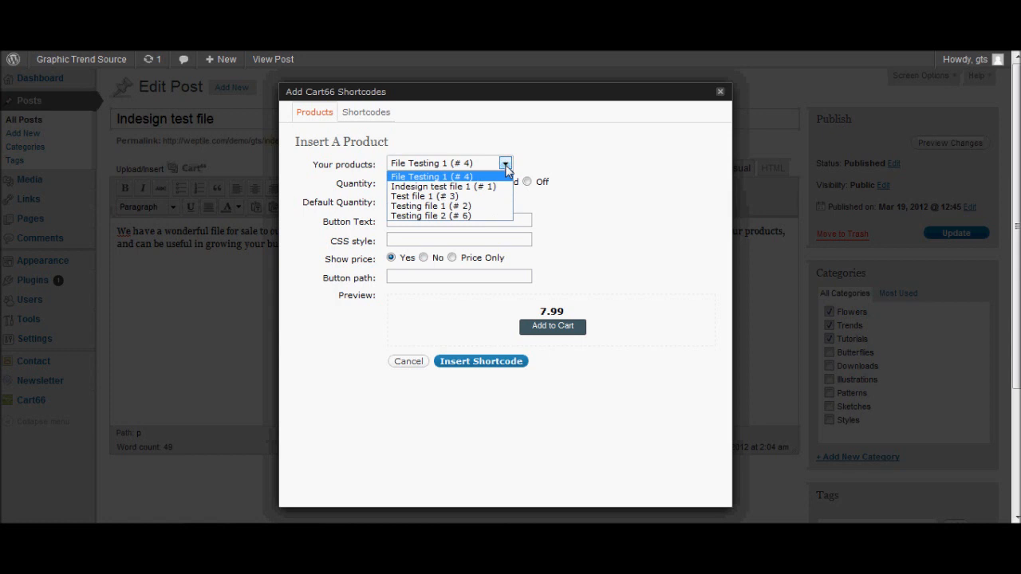
click(449, 177)
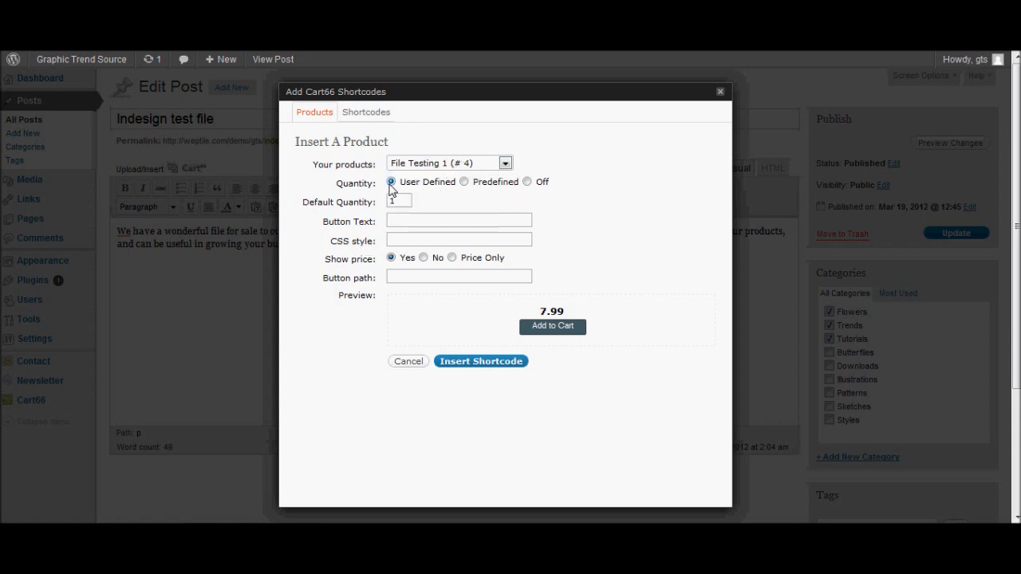
click(463, 183)
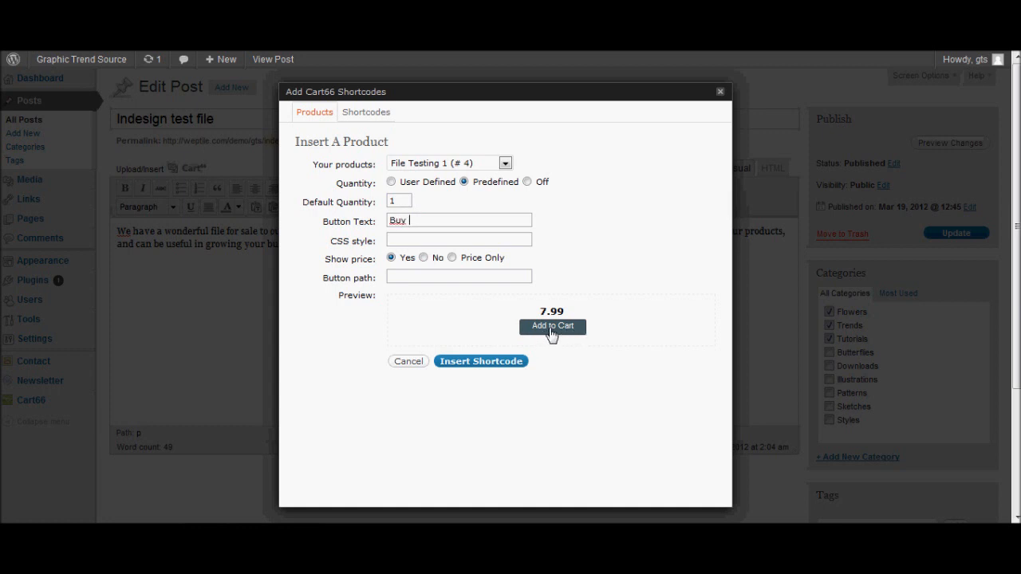
click(429, 334)
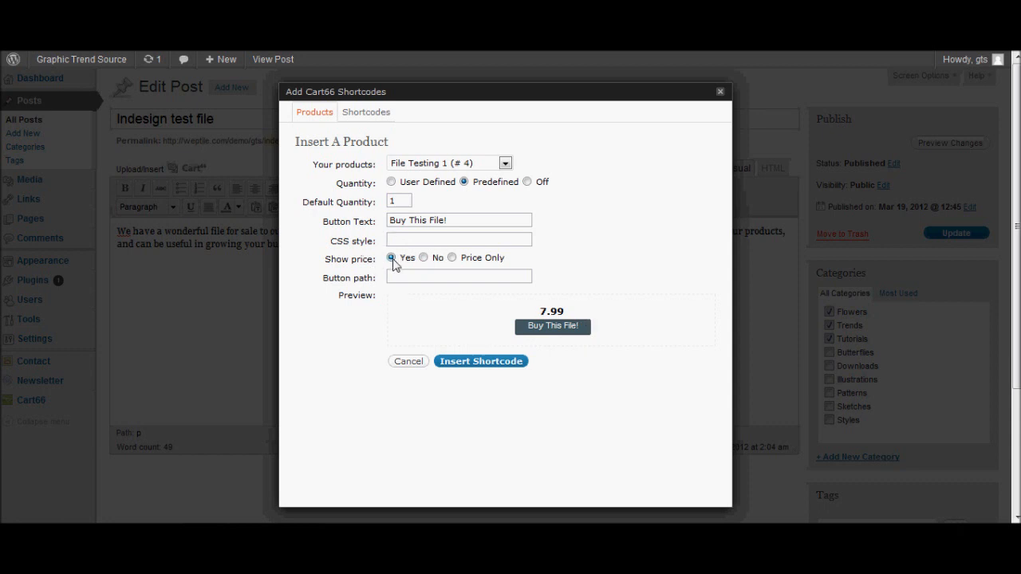
click(423, 258)
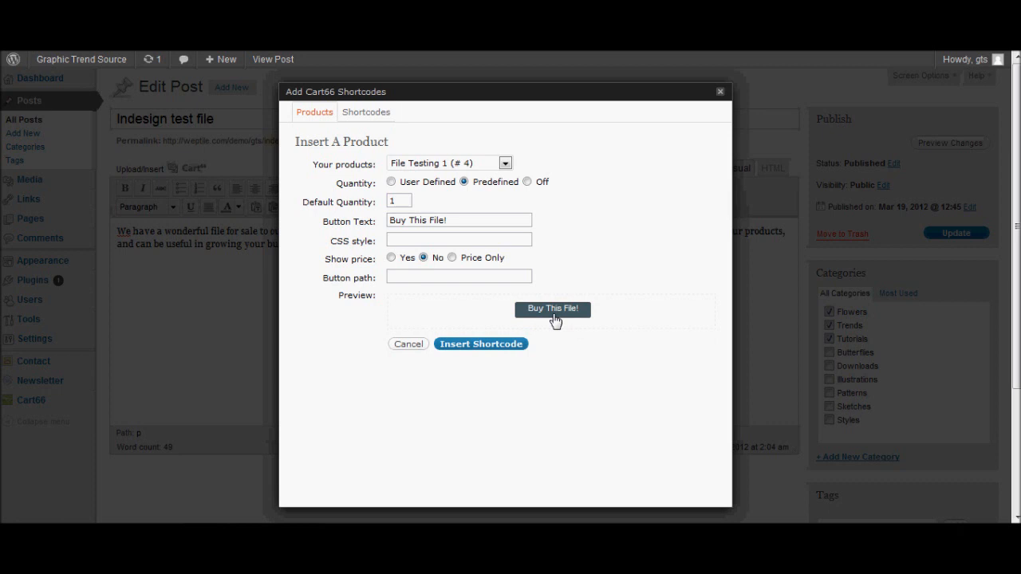
click(390, 258)
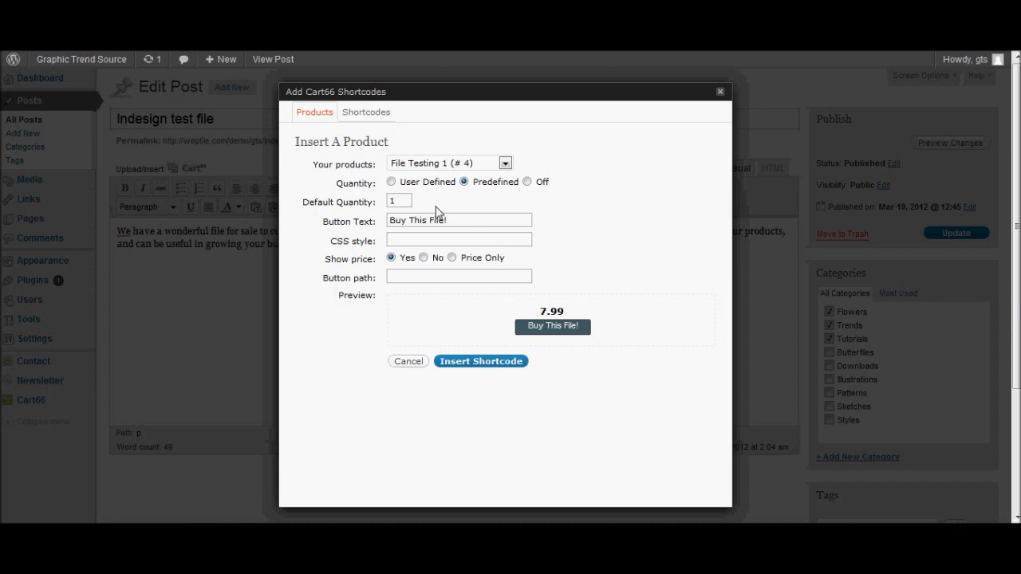
drag(448, 223, 303, 257)
key(BackSpace)
click(485, 363)
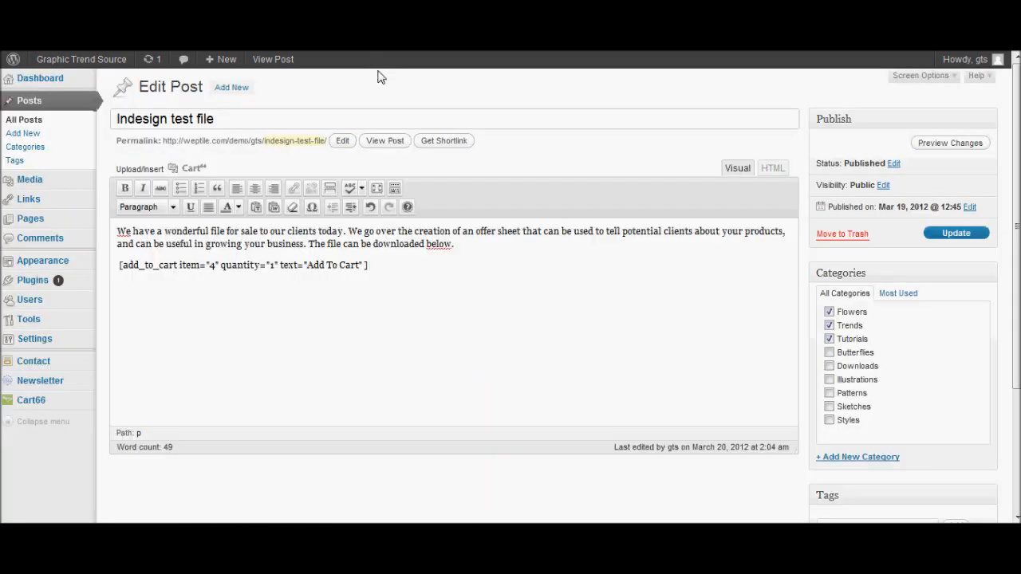
click(963, 235)
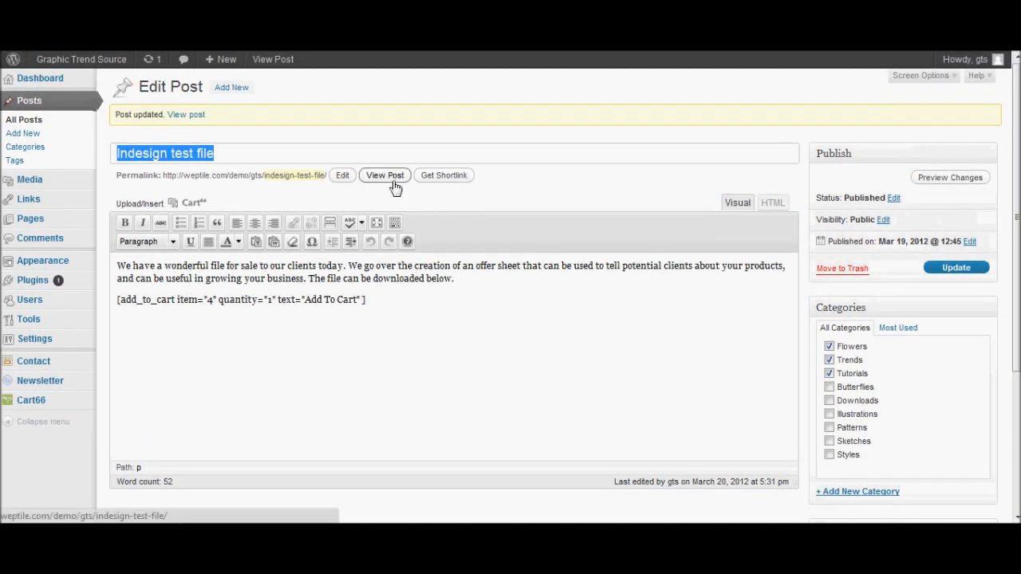
click(385, 177)
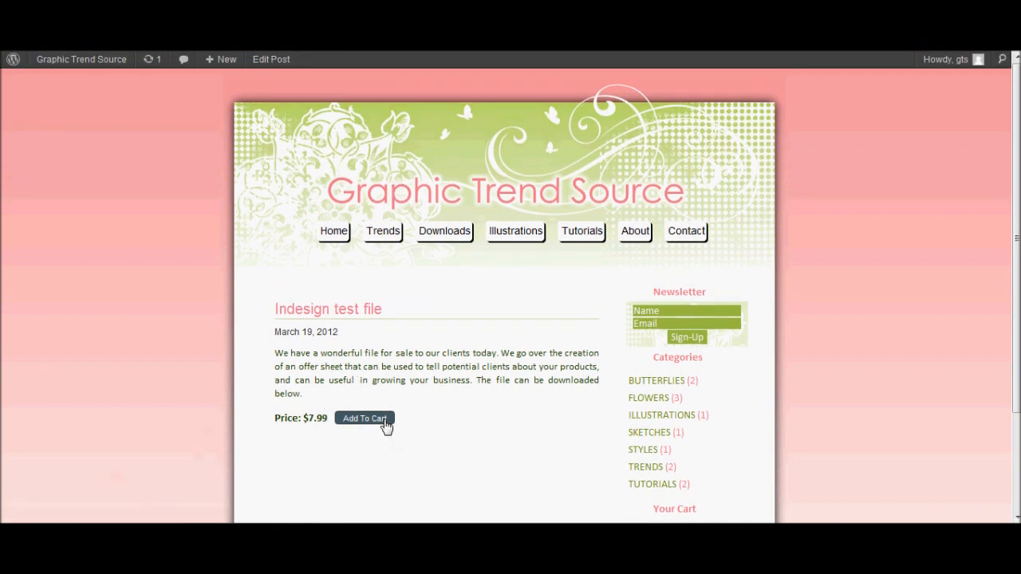
scroll(460, 349, down, 2)
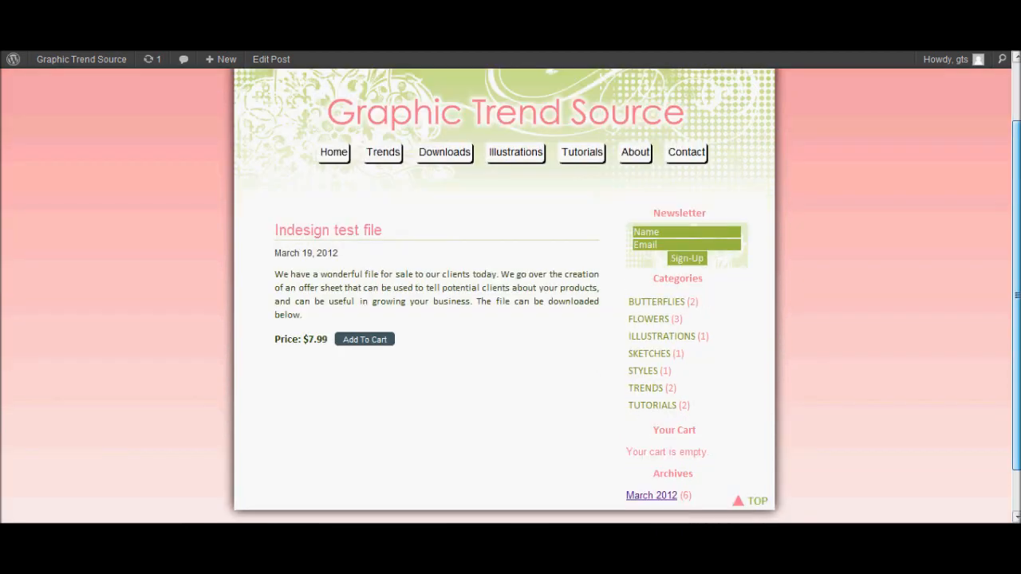
Add the Indesign file to the cart, update its quantity, and go back to the post.
click(375, 343)
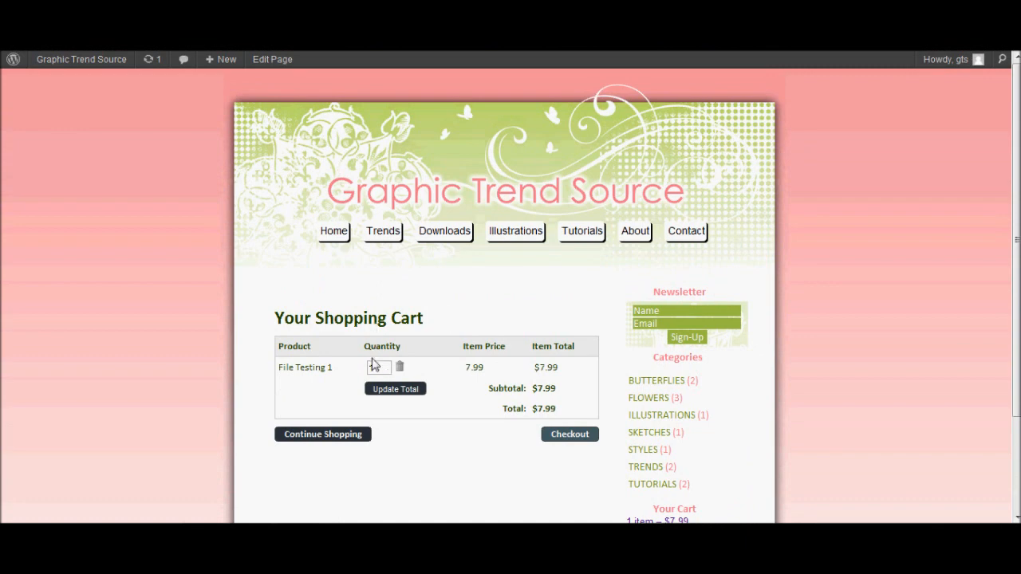
double_click(381, 366)
text(20)
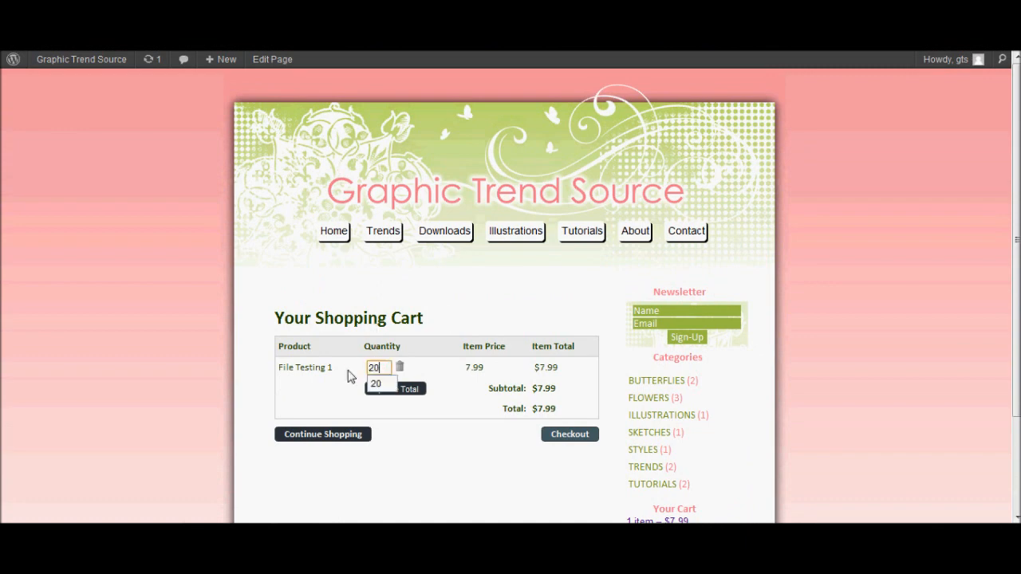
click(414, 393)
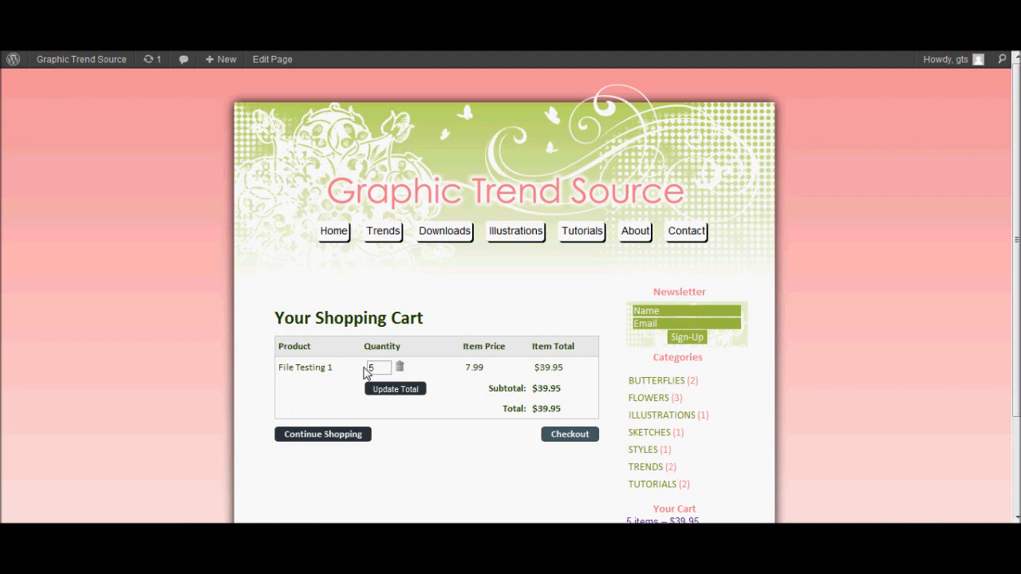
click(16, 48)
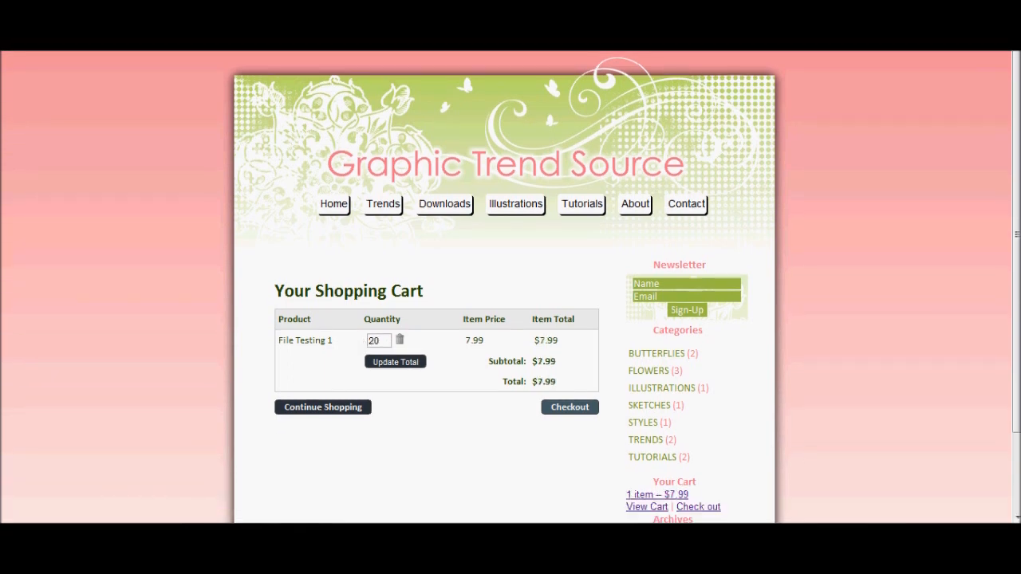
click(16, 48)
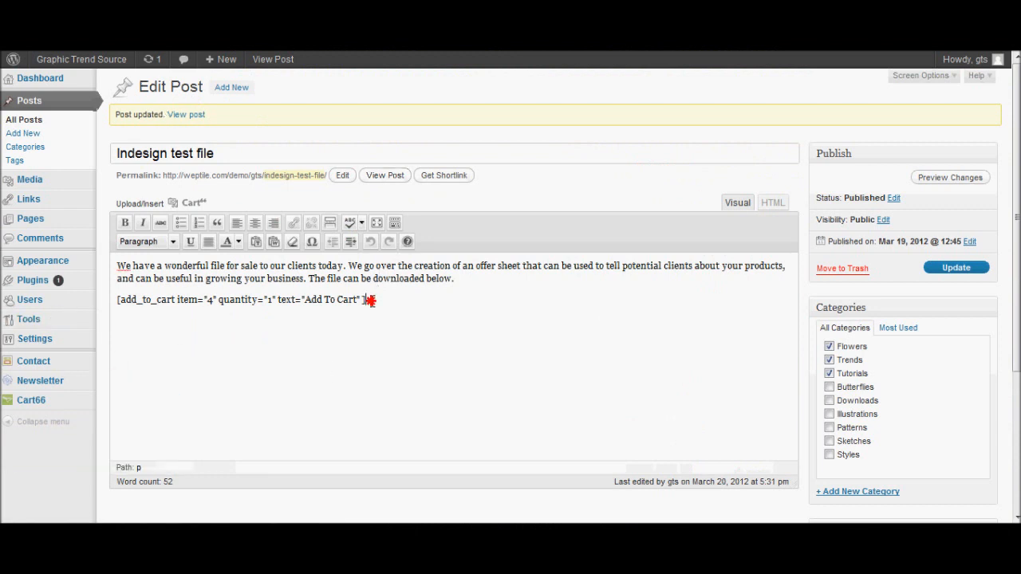
Set File Testing 1's maximum quantity to 1 in Cart66 Products and save it.
mouse_move(24, 391)
click(140, 411)
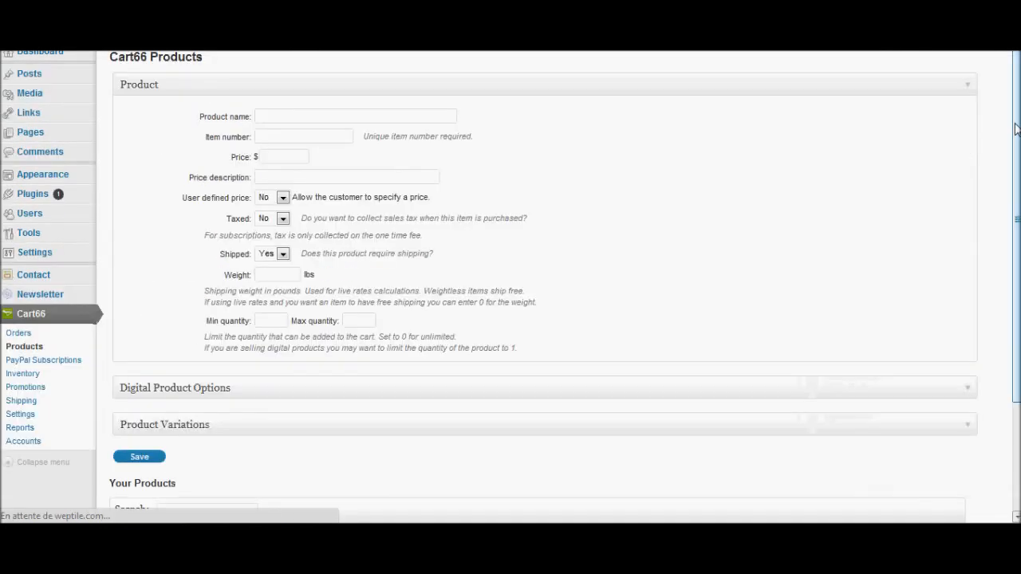
drag(1015, 132, 1016, 295)
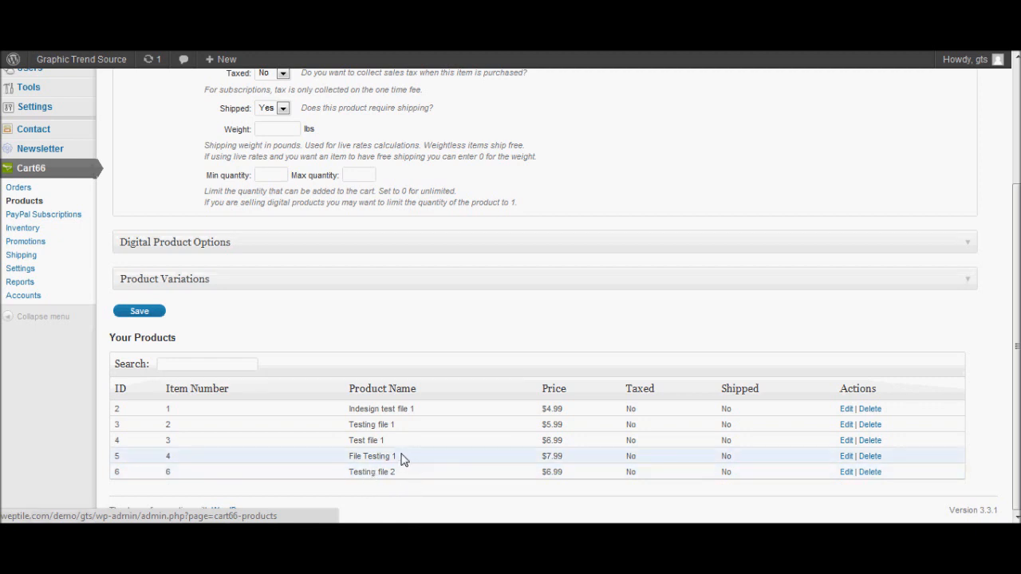
click(846, 459)
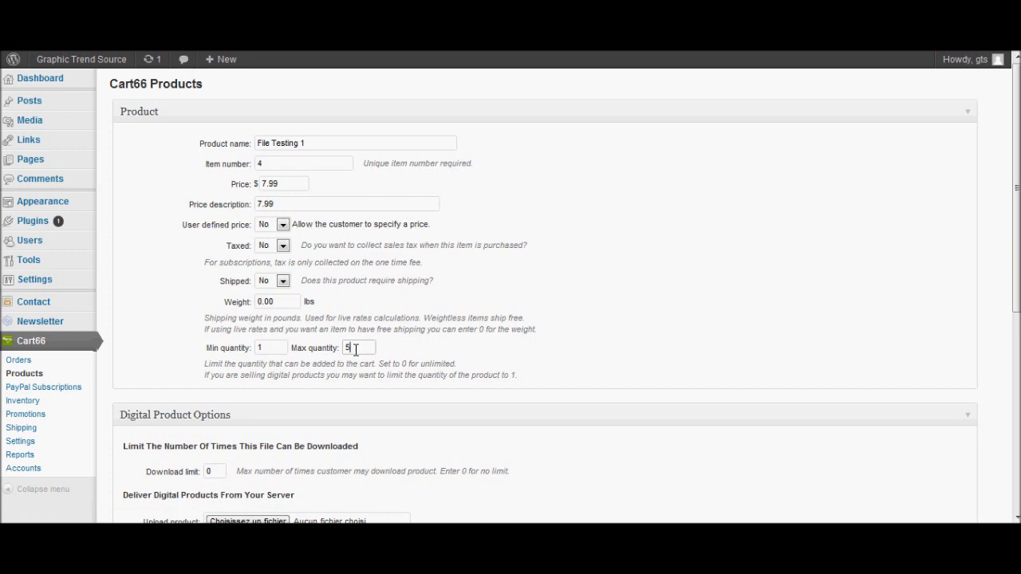
text(1)
key(Down)
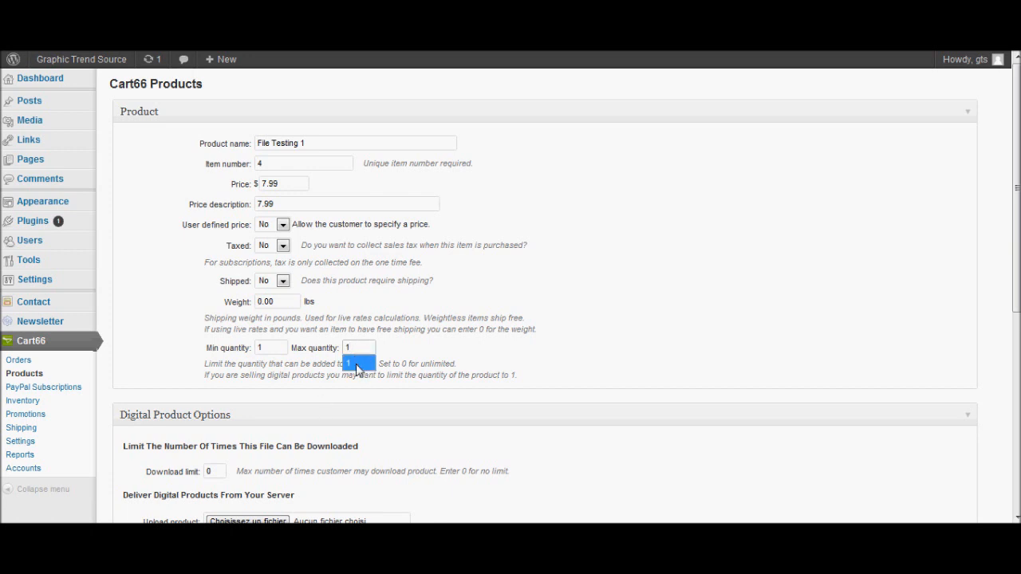
click(357, 364)
scroll(954, 244, down, 3)
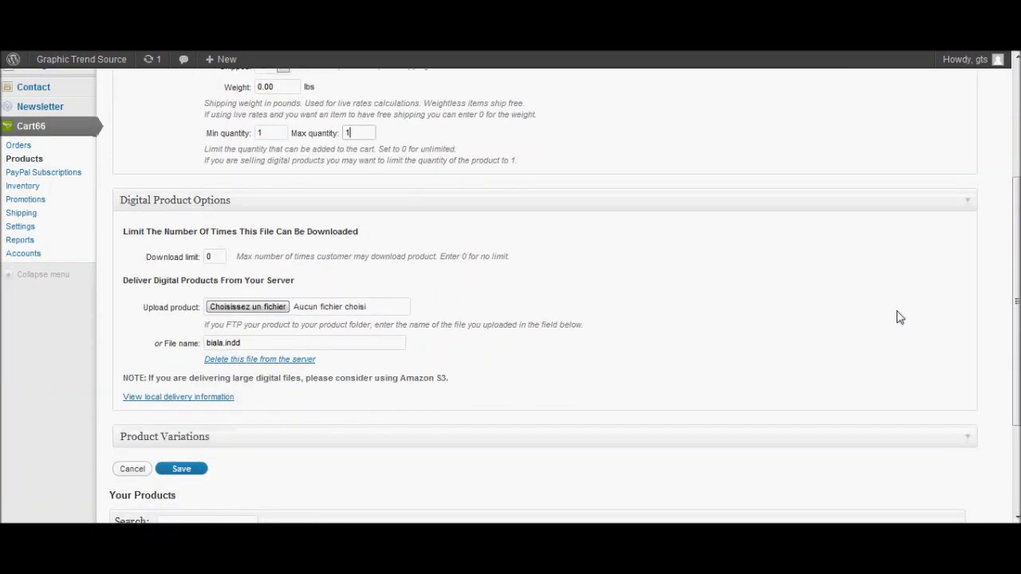
click(186, 471)
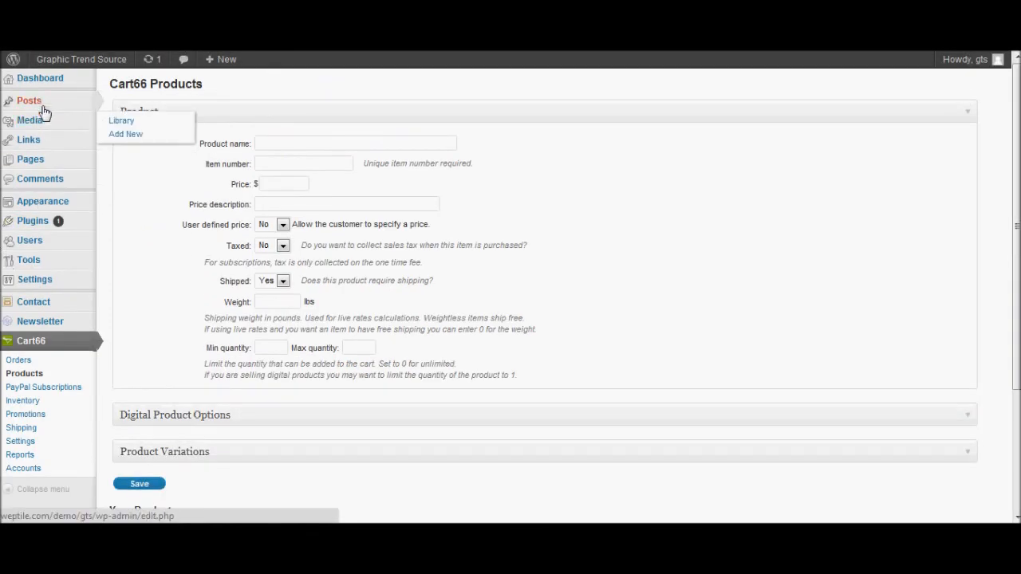
Open the Indesign test file post and delete its existing add_to_cart shortcode.
click(114, 104)
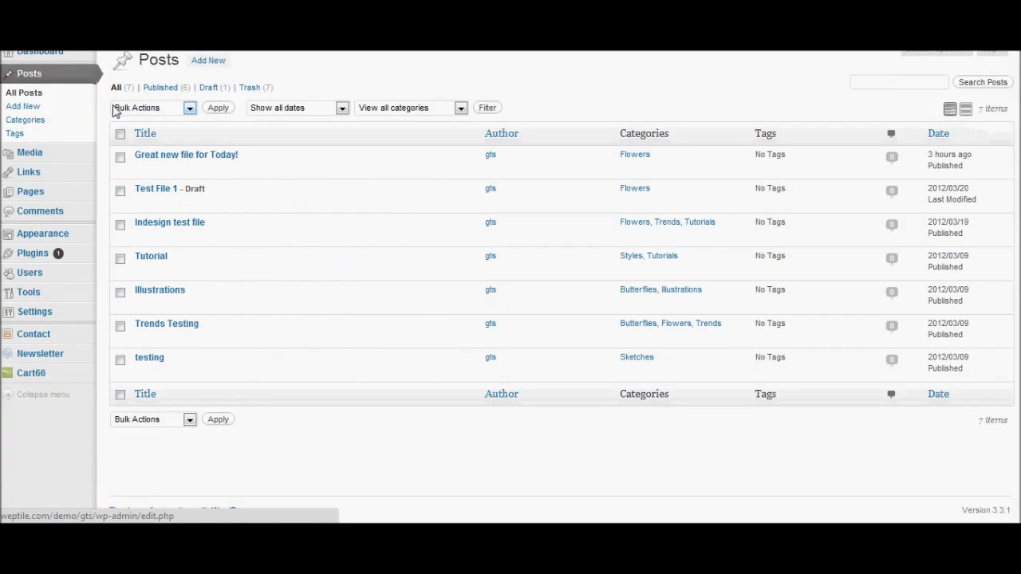
click(144, 264)
scroll(379, 228, up, 1)
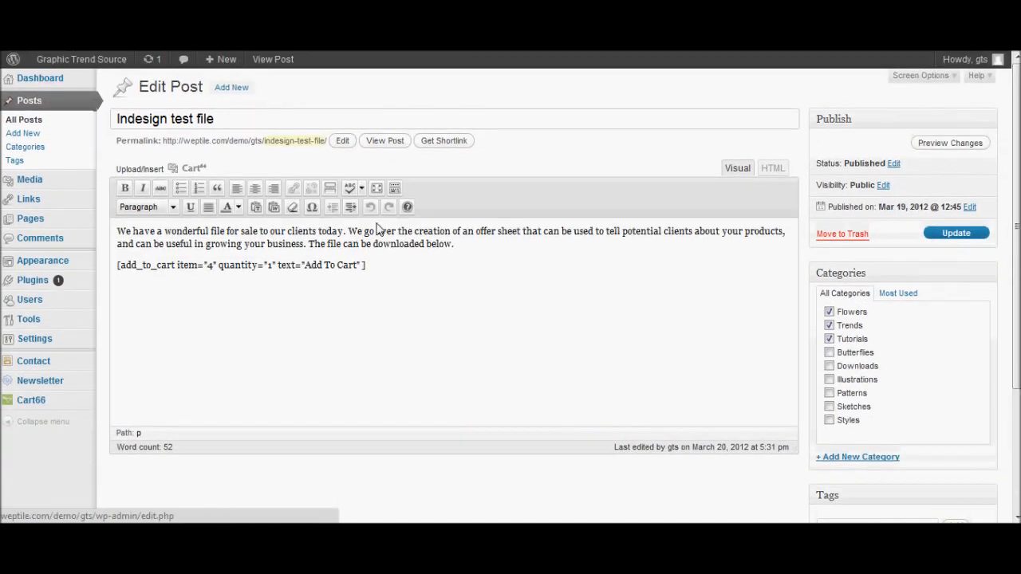
drag(369, 270, 67, 274)
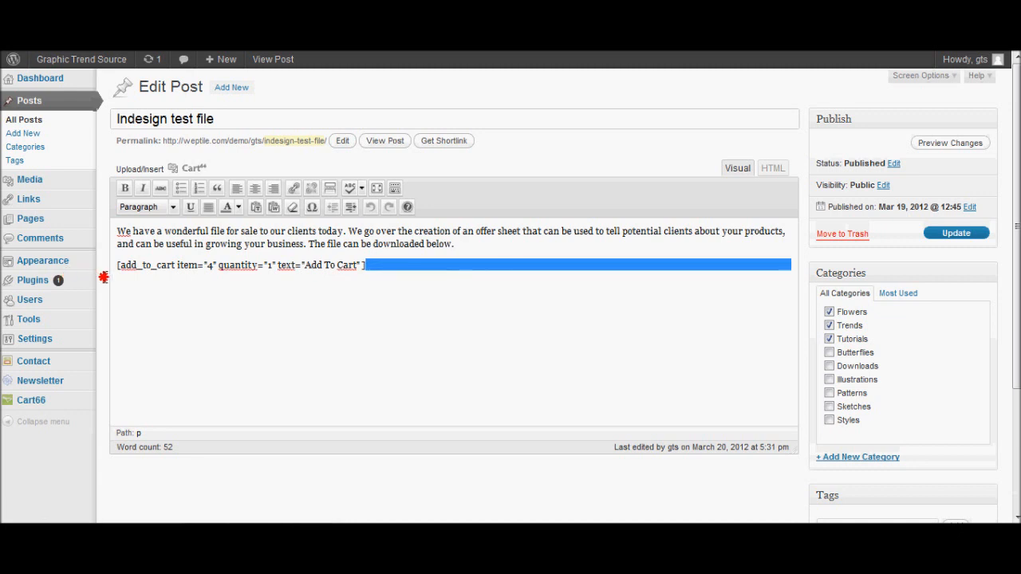
key(Delete)
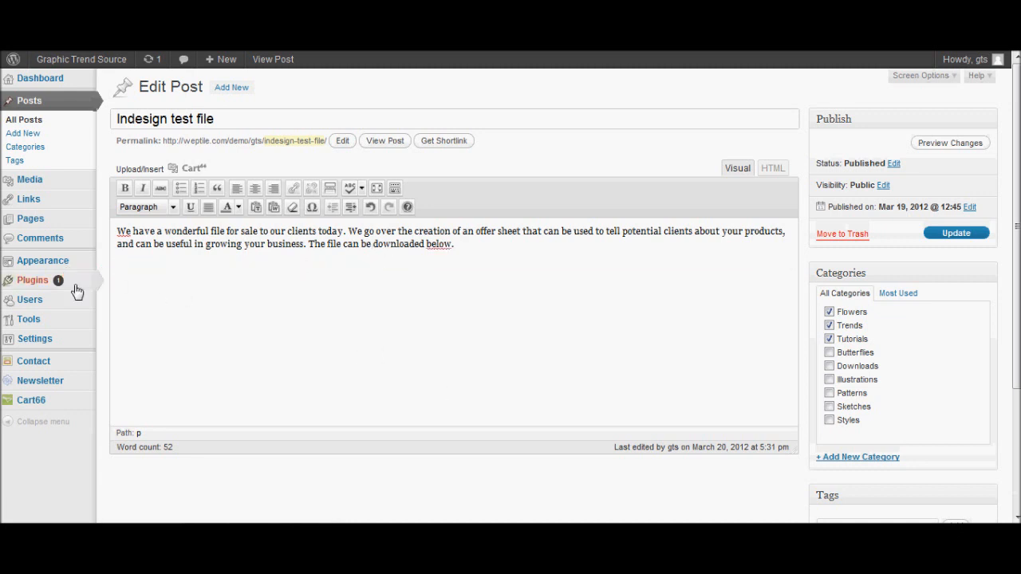
Insert a new File Testing 1 shortcode with predefined quantity via the Cart66 inserter.
click(197, 168)
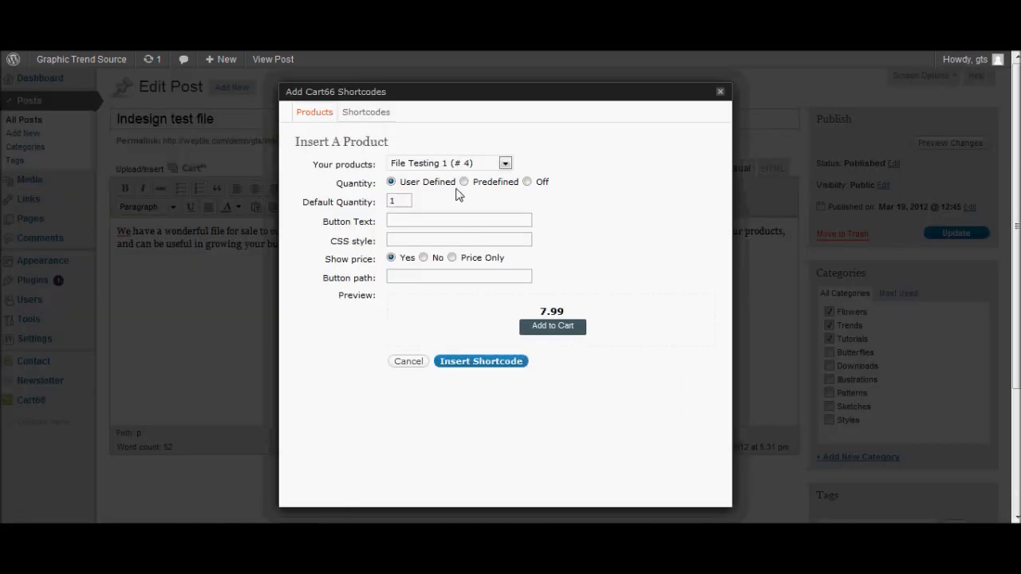
click(505, 163)
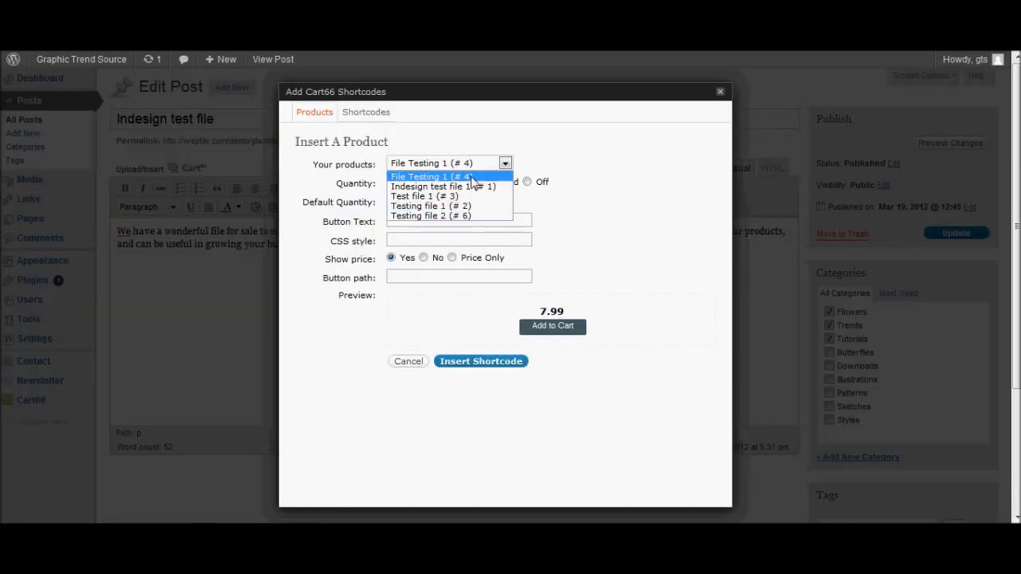
click(472, 177)
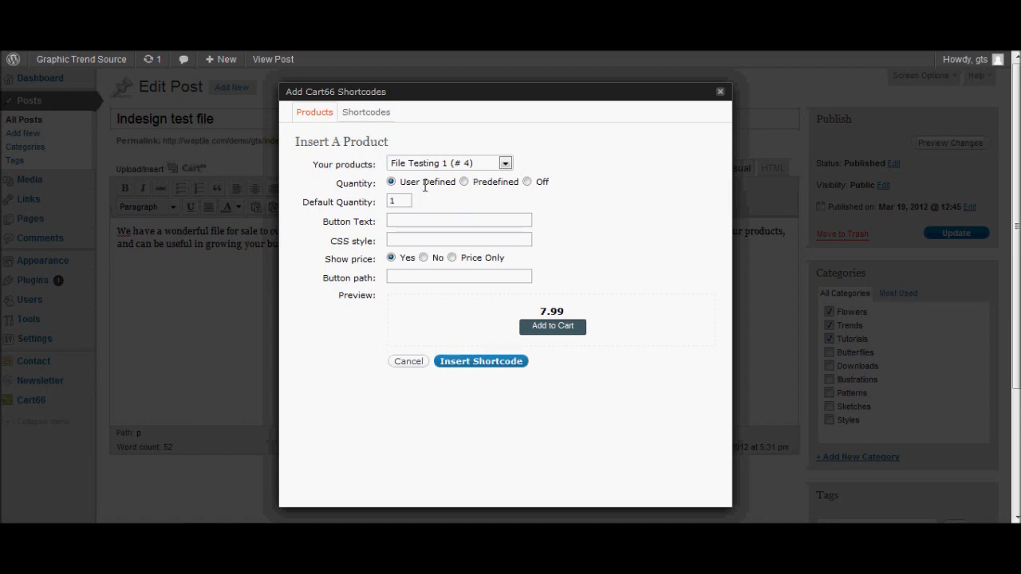
click(464, 182)
click(477, 363)
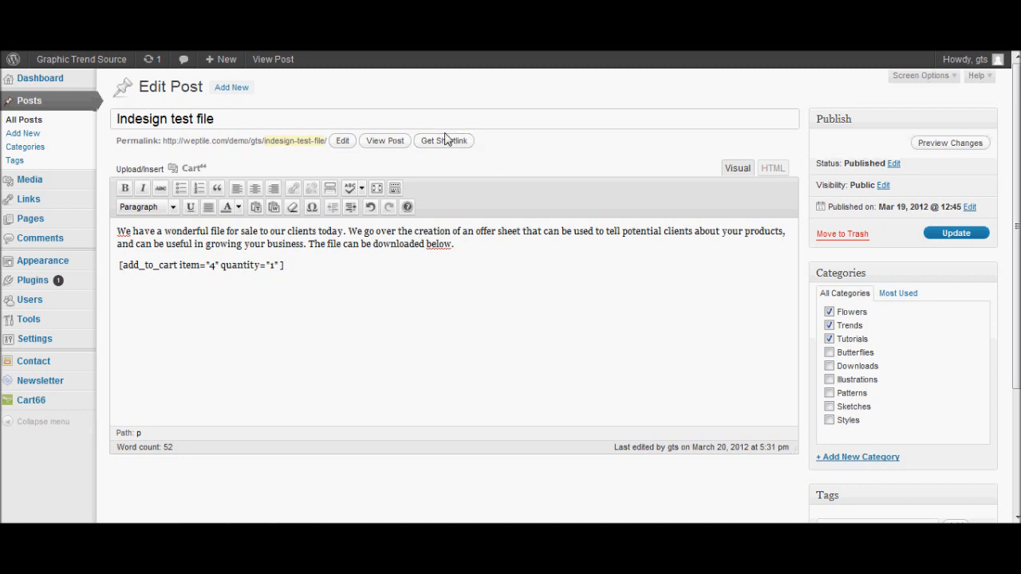
Update the post, view it, and add File Testing 1 to the cart.
click(945, 238)
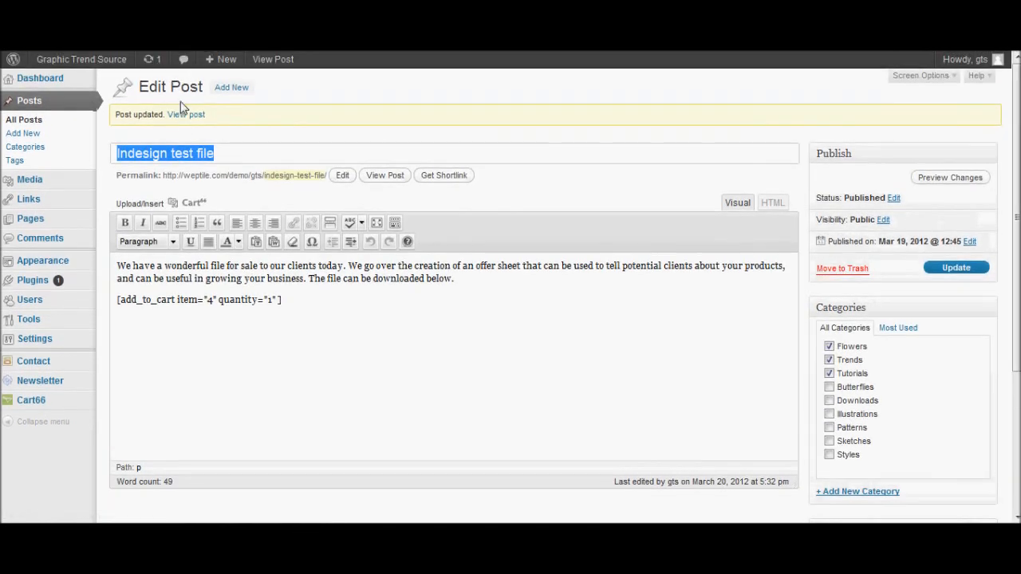
click(186, 116)
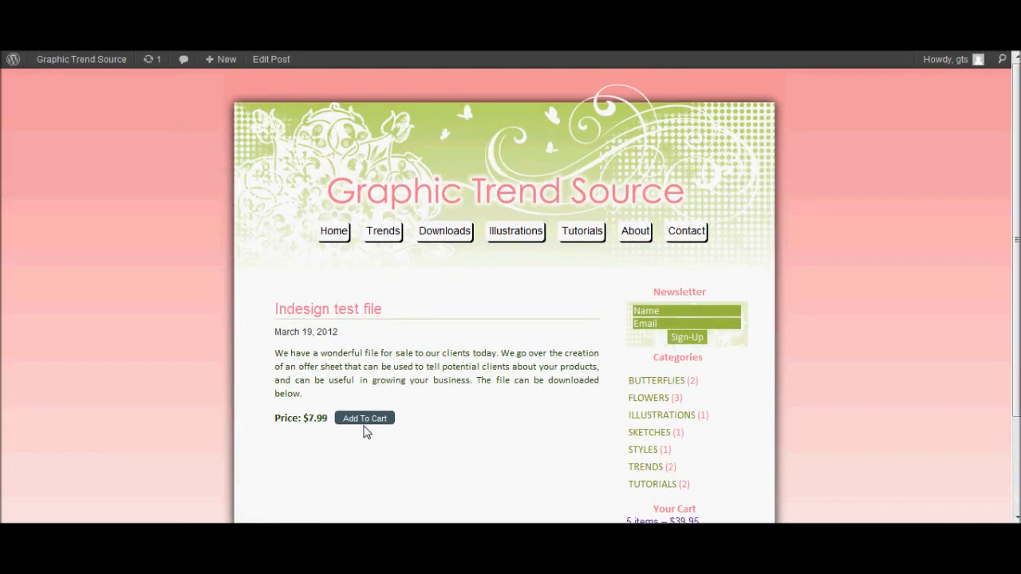
click(365, 421)
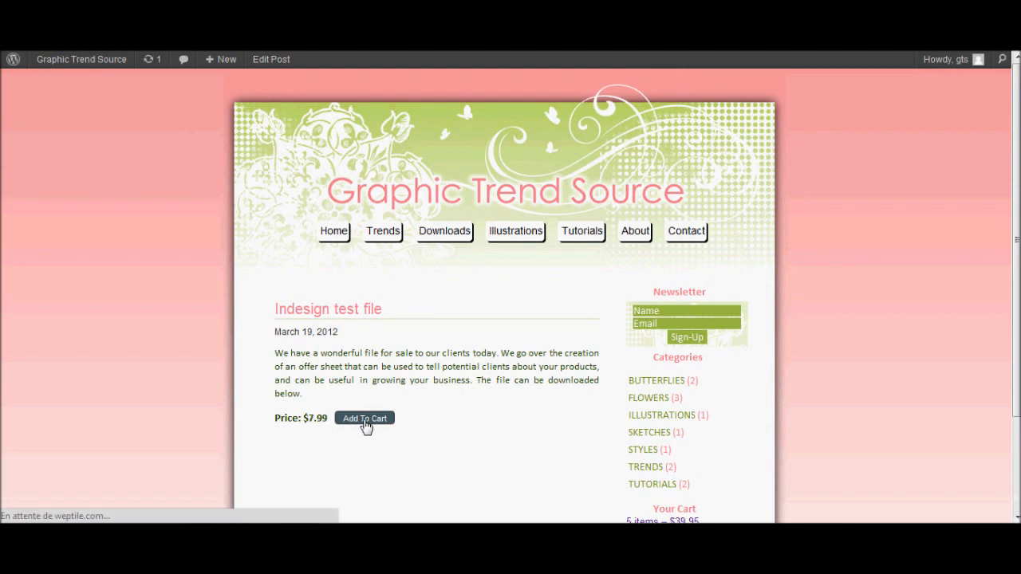
Try changing the cart quantity to 520; it stays at 1 for $7.99.
double_click(378, 367)
text(5)
text(20)
click(418, 391)
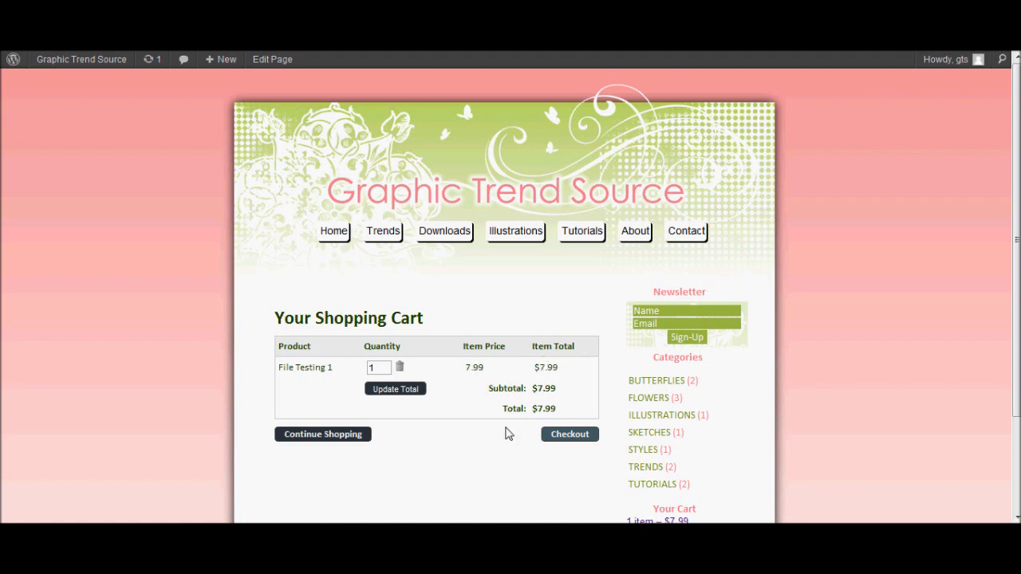
Return to the post, open the cart from the sidebar, and proceed to Checkout.
click(342, 440)
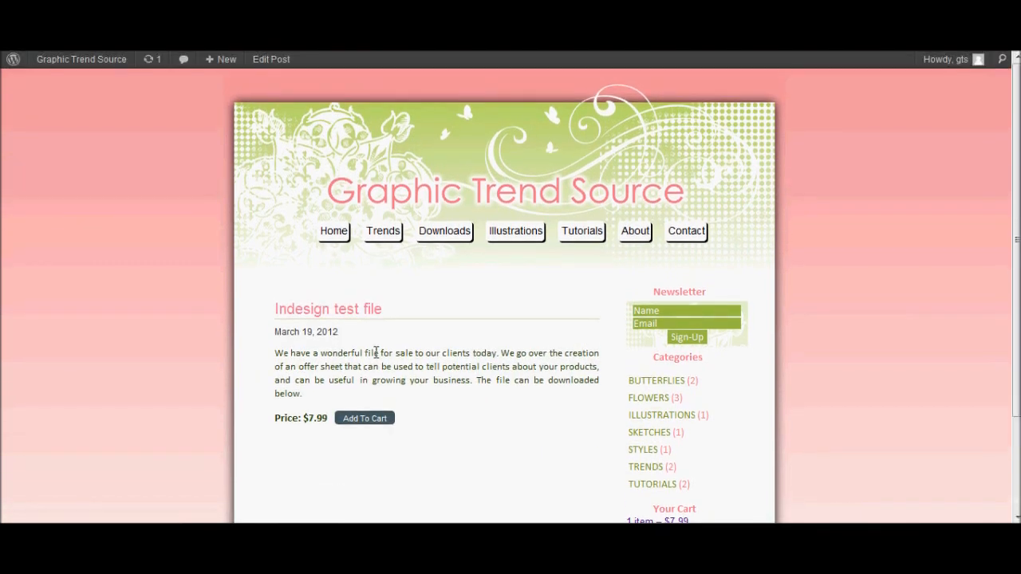
scroll(534, 373, down, 3)
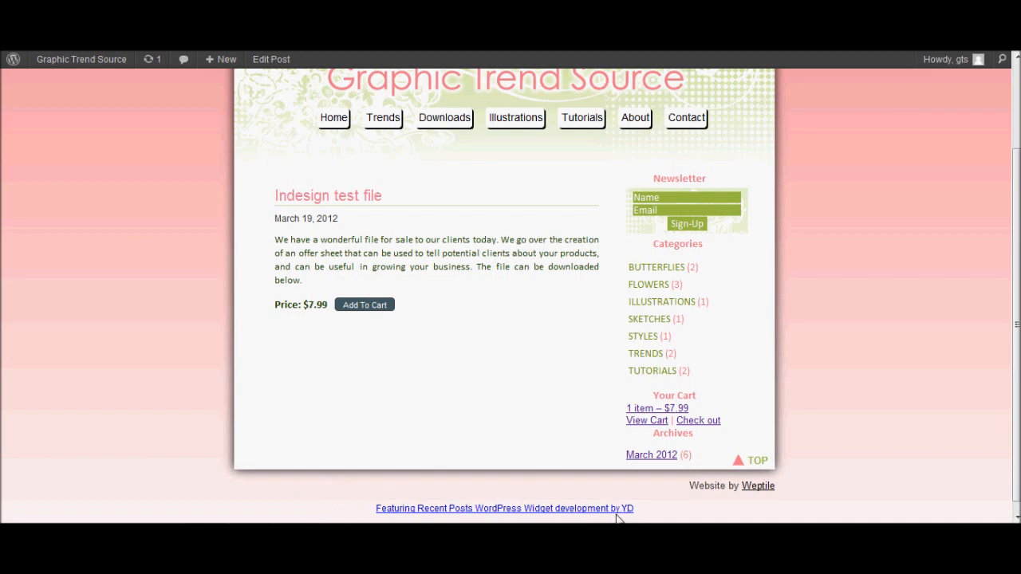
click(650, 424)
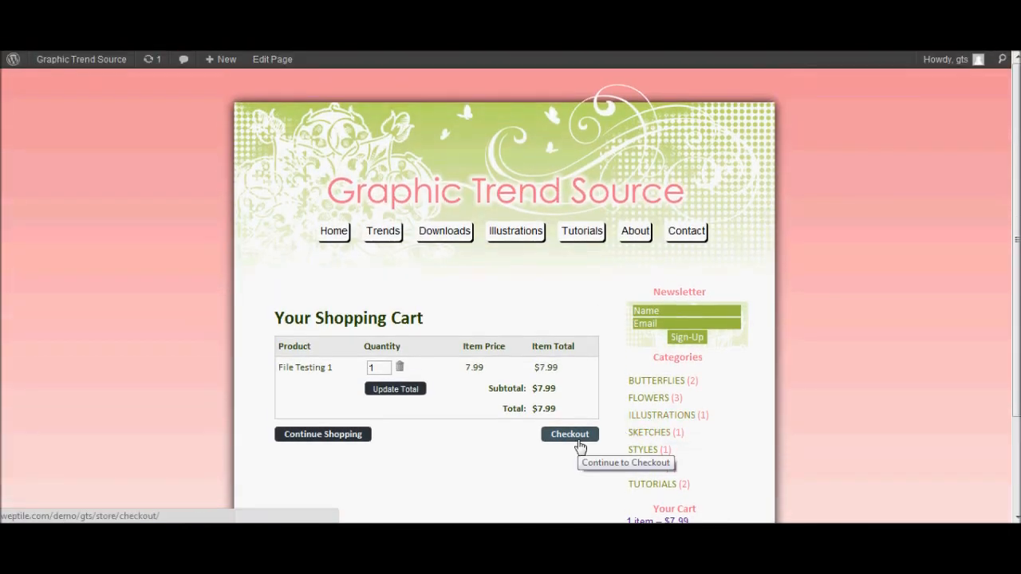
click(579, 444)
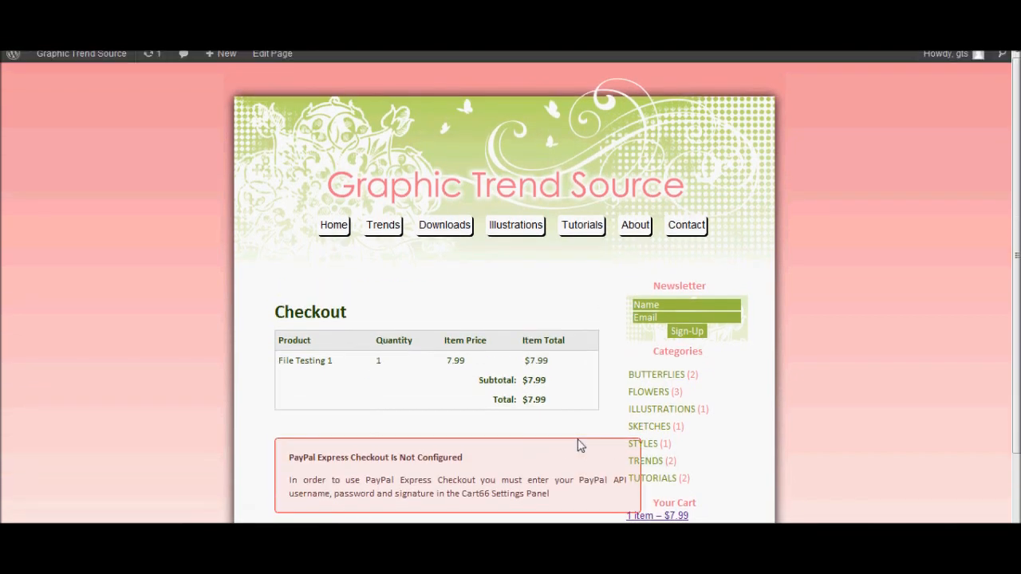